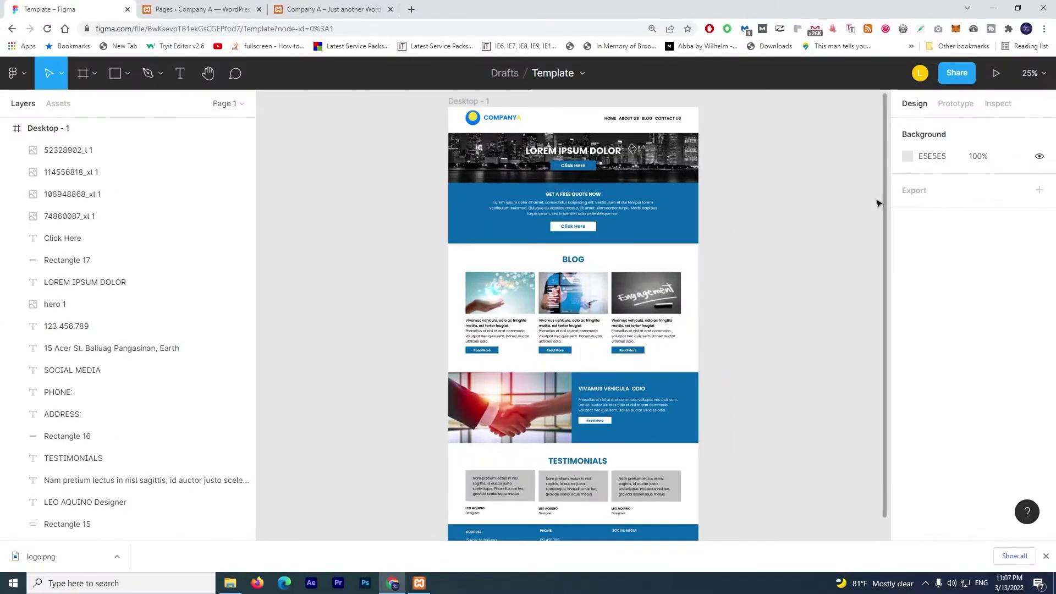
- Select the hero section in the Figma template, and insert a one-column row on the Home Page in WordPress
{"action": "left_click_drag", "start_coordinate": [389, 156], "coordinate": [770, 173]}
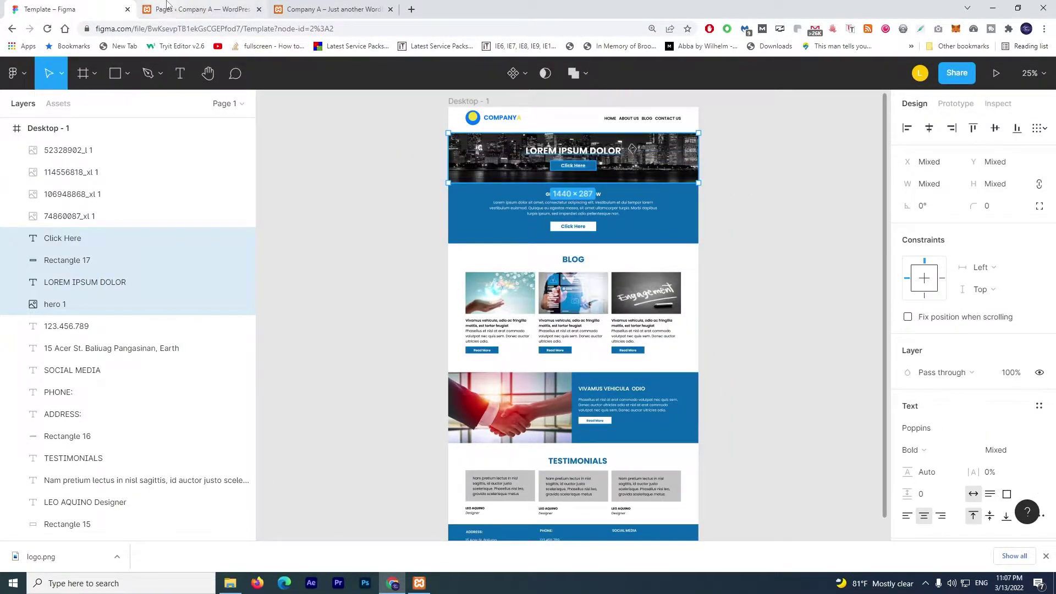
{"action": "left_click", "coordinate": [193, 8]}
{"action": "left_click", "coordinate": [850, 170]}
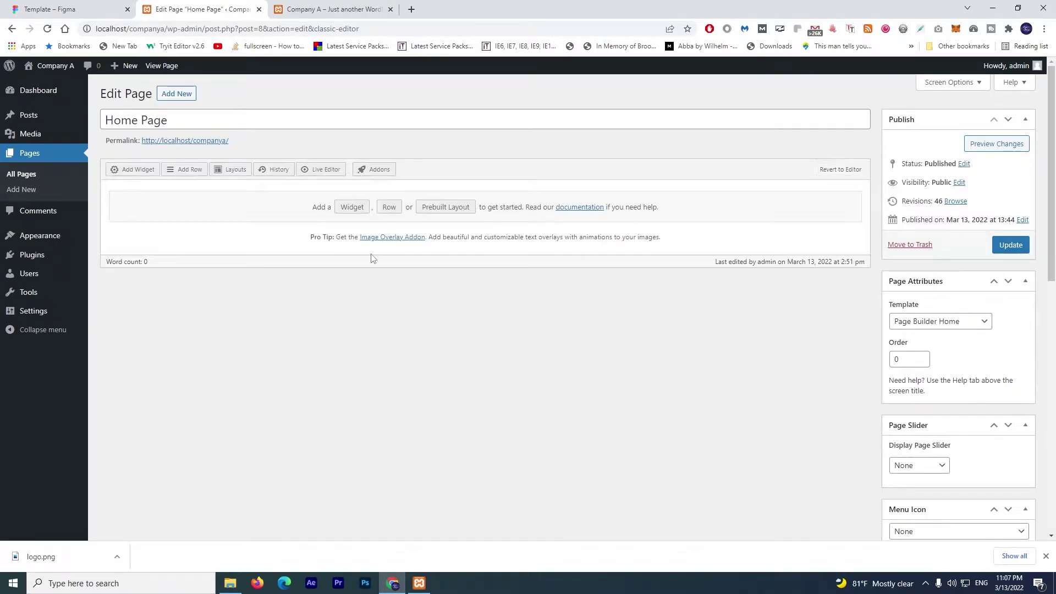
{"action": "left_click", "coordinate": [396, 207]}
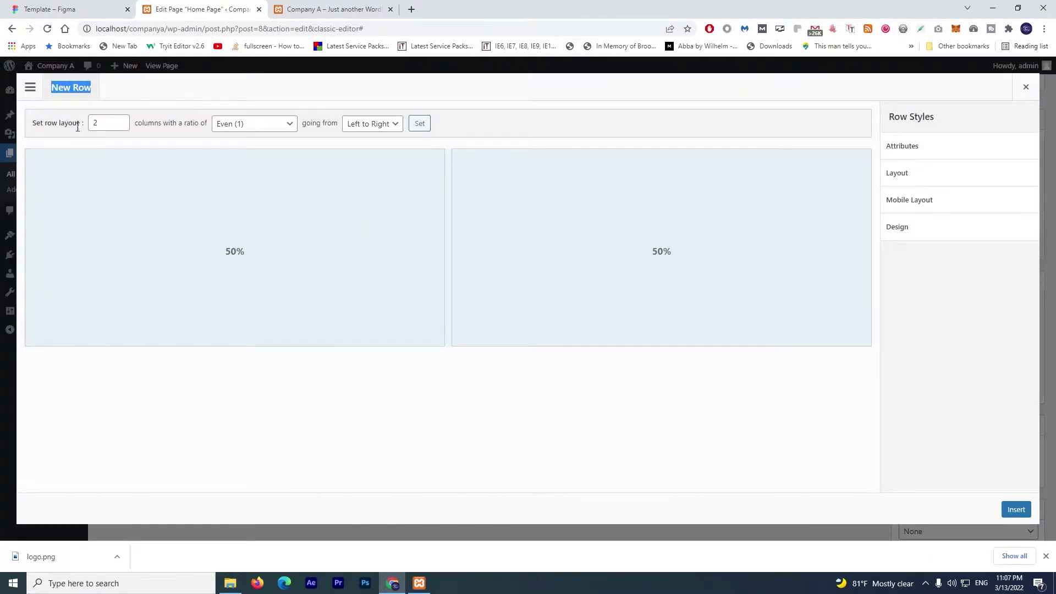
{"action": "left_click", "coordinate": [120, 126]}
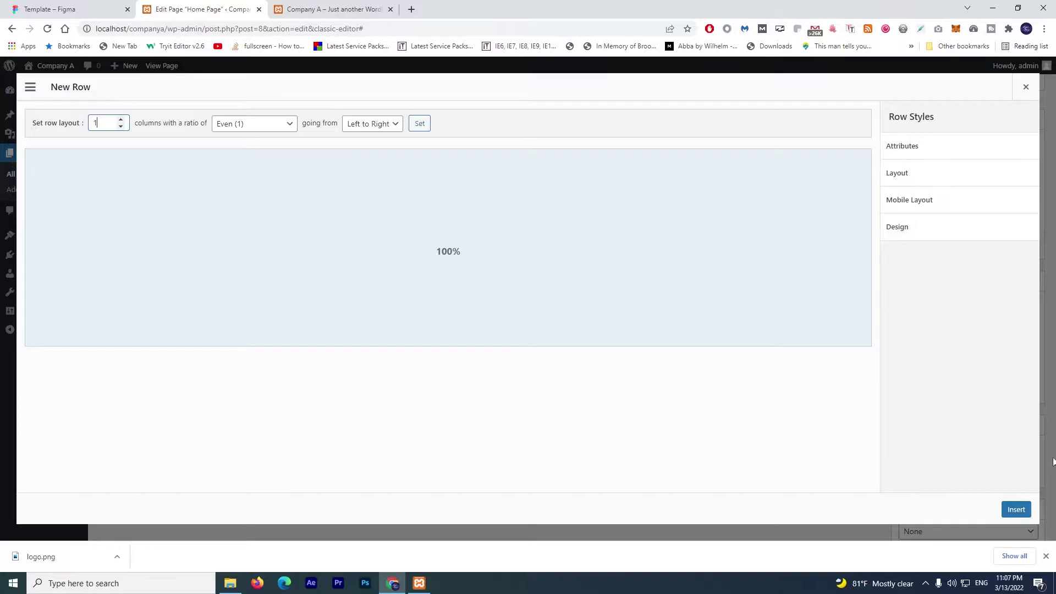
{"action": "left_click", "coordinate": [1015, 509]}
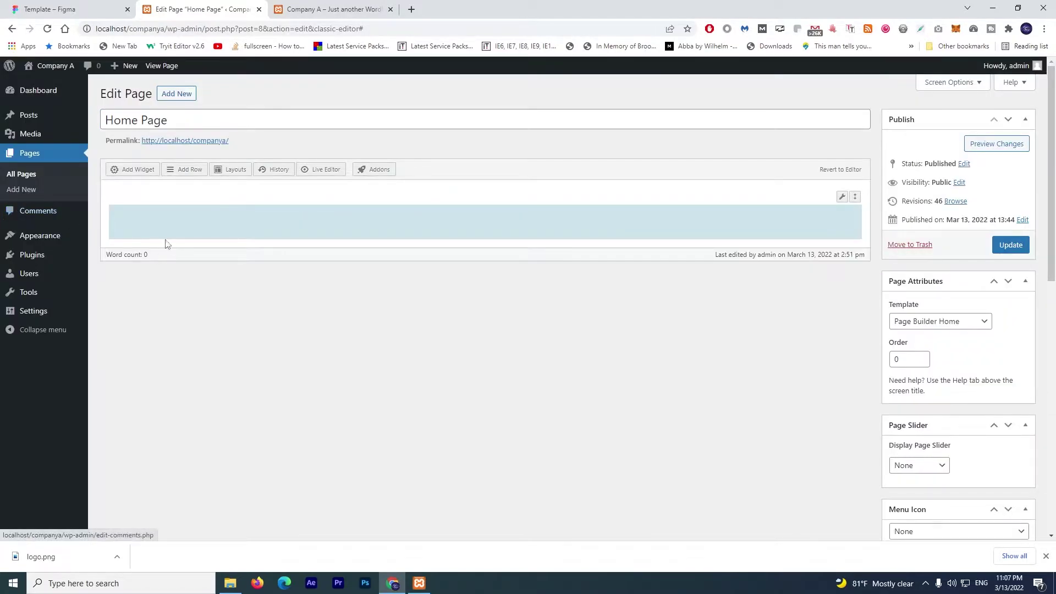
- Search the available page builder widgets for hero and close the widget list
{"action": "left_click", "coordinate": [133, 170]}
{"action": "left_click", "coordinate": [82, 89]}
{"action": "type", "text": "her"}
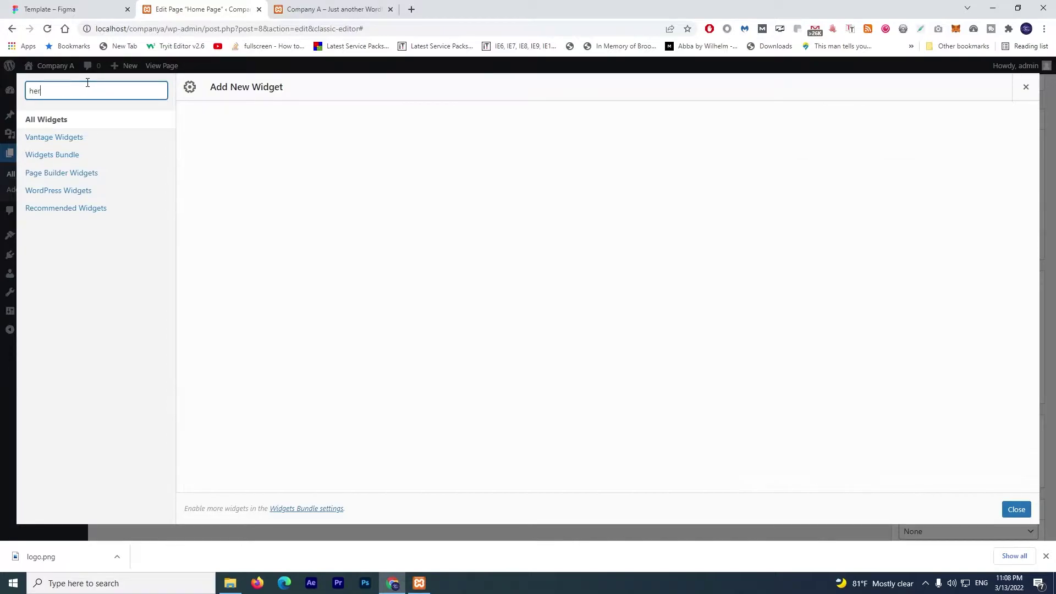
{"action": "type", "text": "o"}
{"action": "left_click", "coordinate": [1016, 509]}
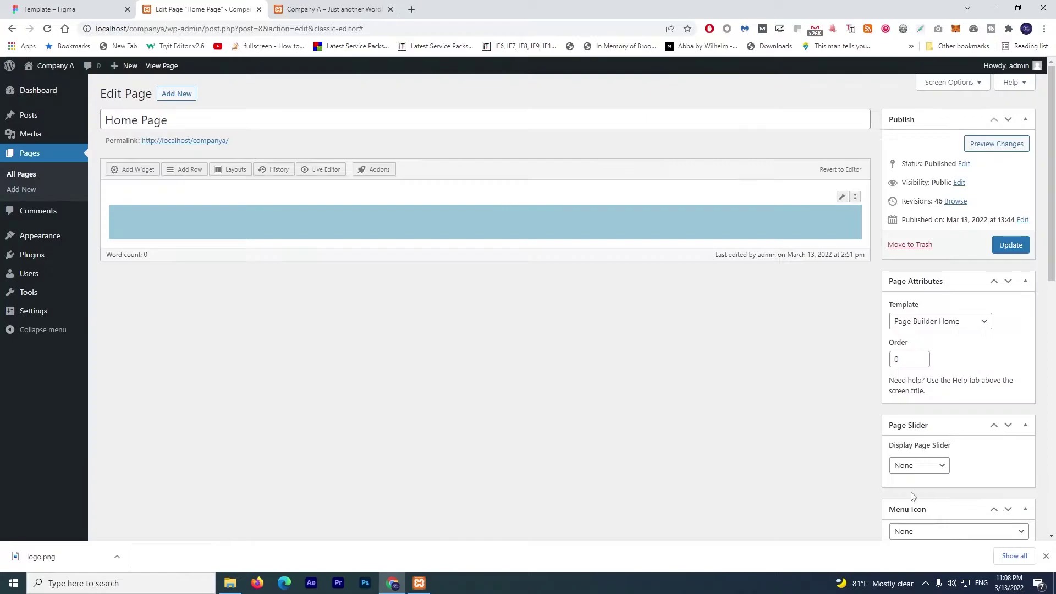
- Update the Home Page, and activate the Hero Image widget among the SiteOrigin Widgets plugins
{"action": "left_click", "coordinate": [1010, 245]}
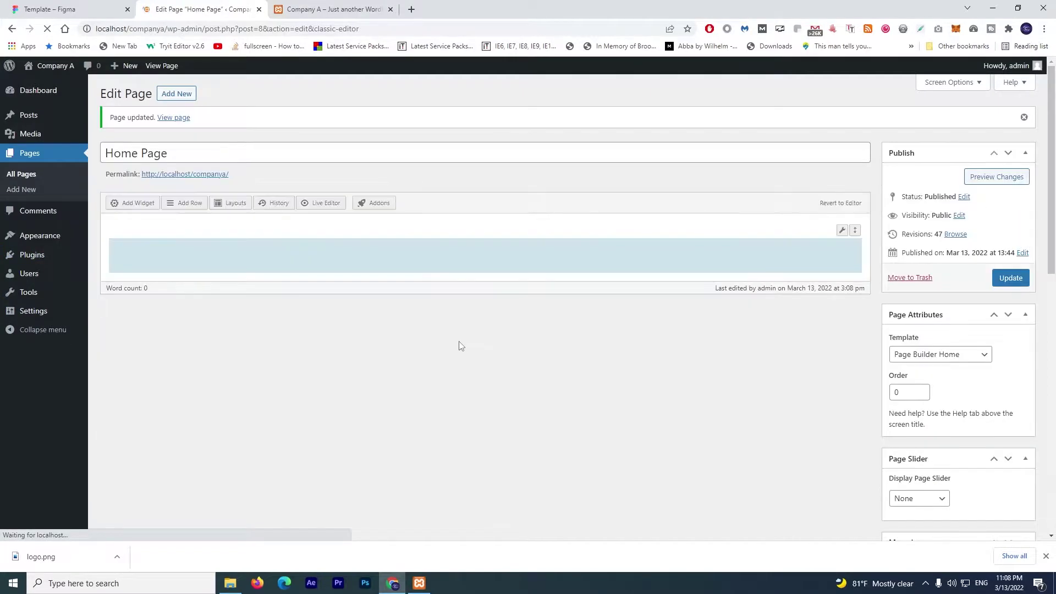
{"action": "mouse_move", "coordinate": [20, 259]}
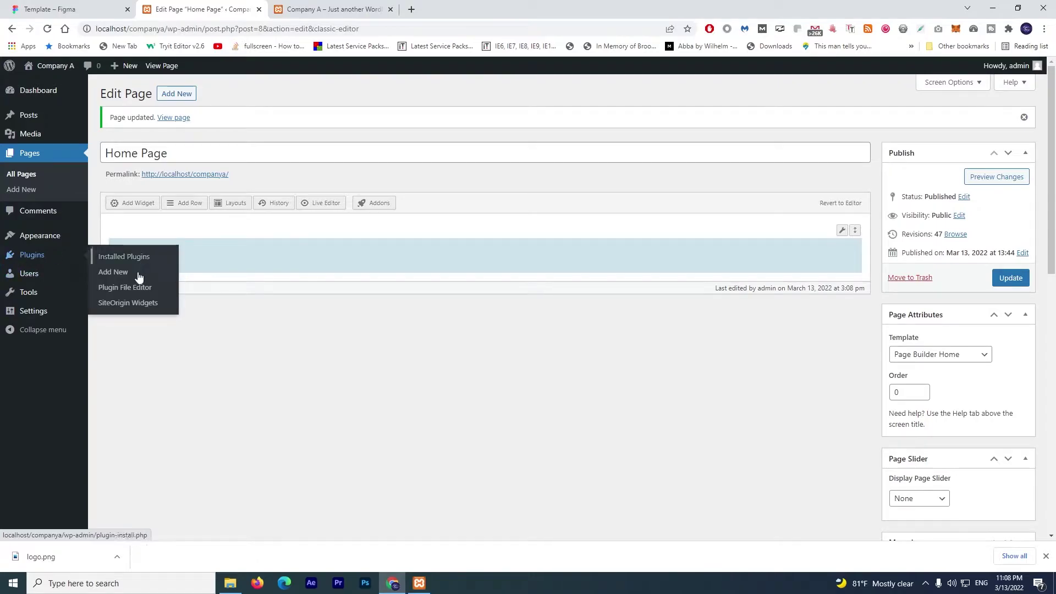
{"action": "left_click", "coordinate": [129, 304]}
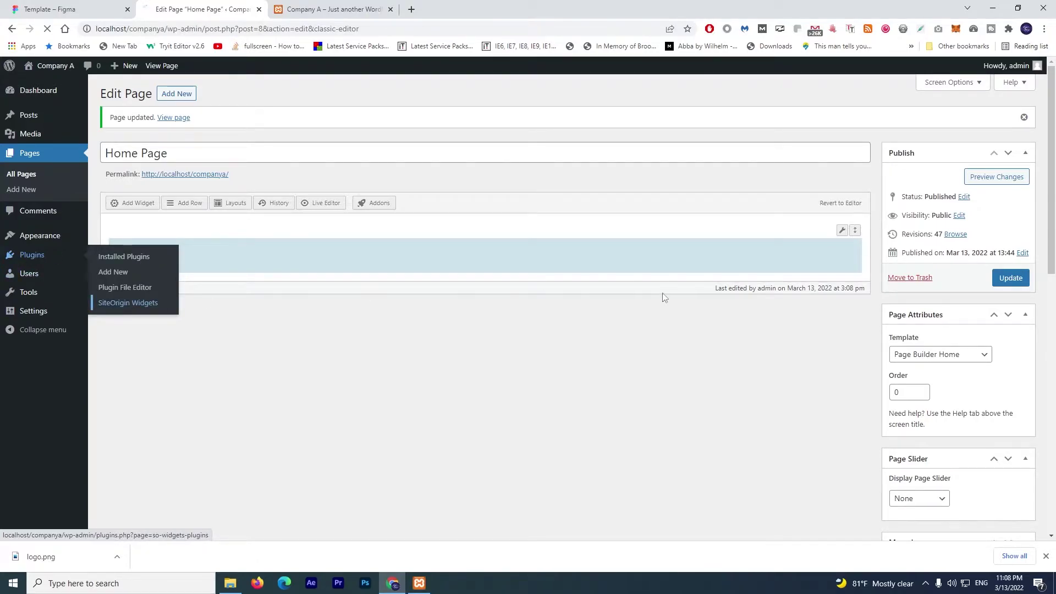
{"action": "scroll", "coordinate": [524, 374], "scroll_direction": "down", "scroll_amount": 2}
{"action": "scroll", "coordinate": [523, 373], "scroll_direction": "down", "scroll_amount": 1}
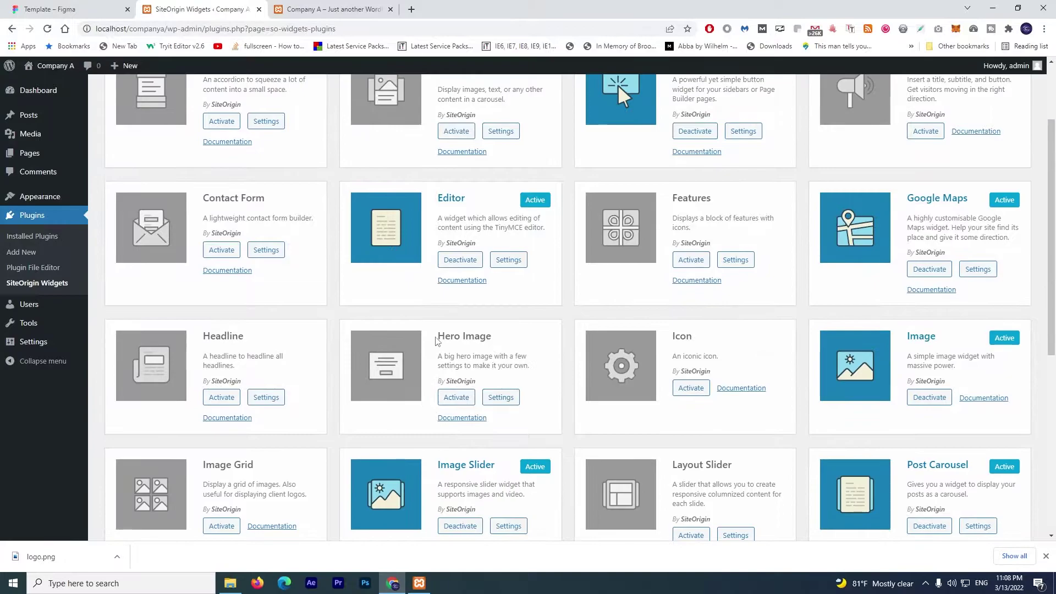
{"action": "left_click", "coordinate": [456, 398]}
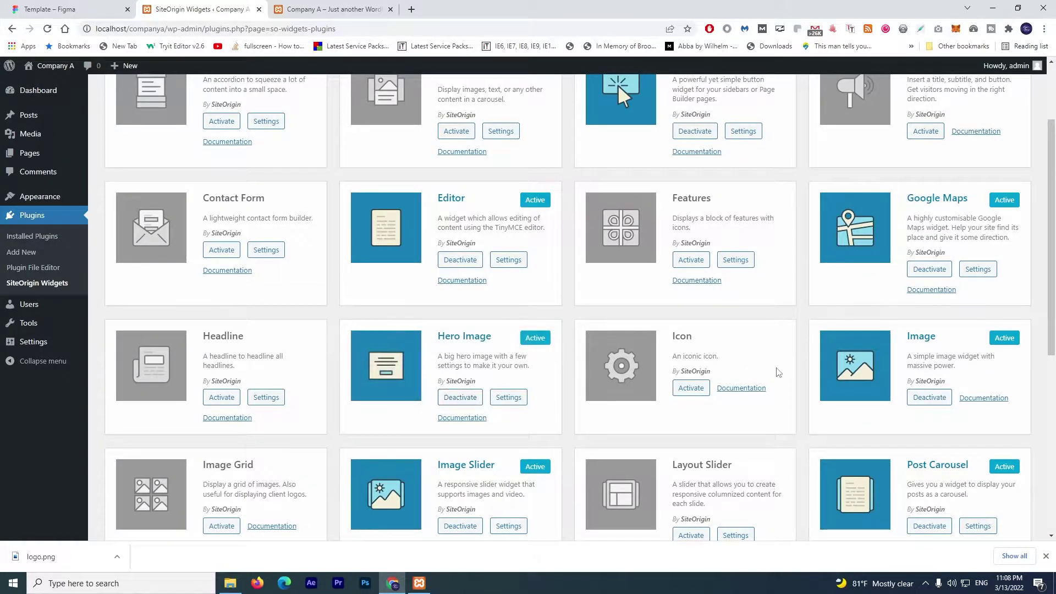
- Return to editing the Home Page and add a SiteOrigin Hero widget with one expanded hero frame to the row
{"action": "mouse_move", "coordinate": [26, 312]}
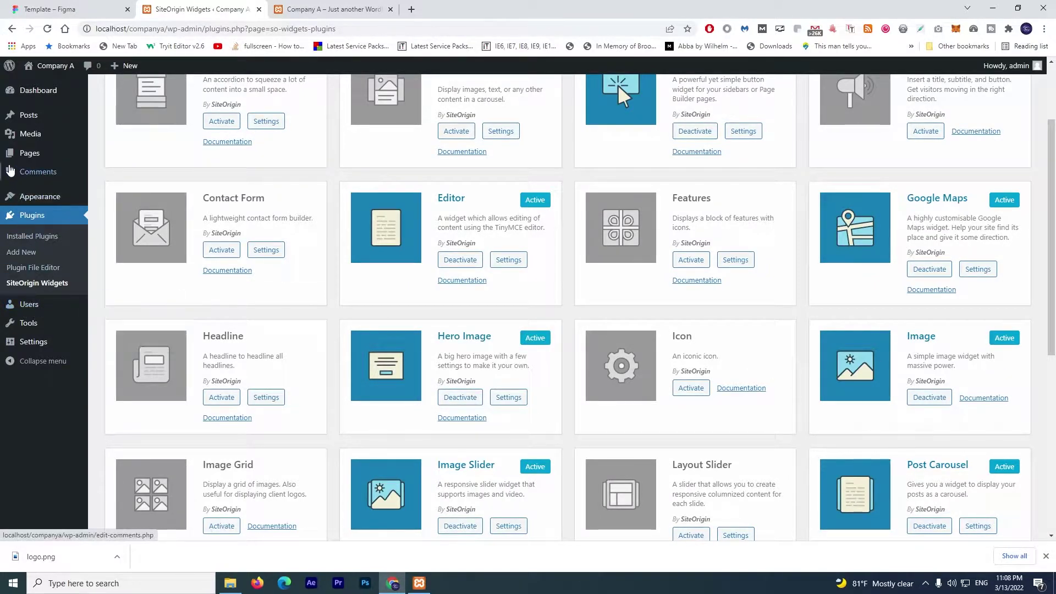
{"action": "left_click", "coordinate": [123, 156]}
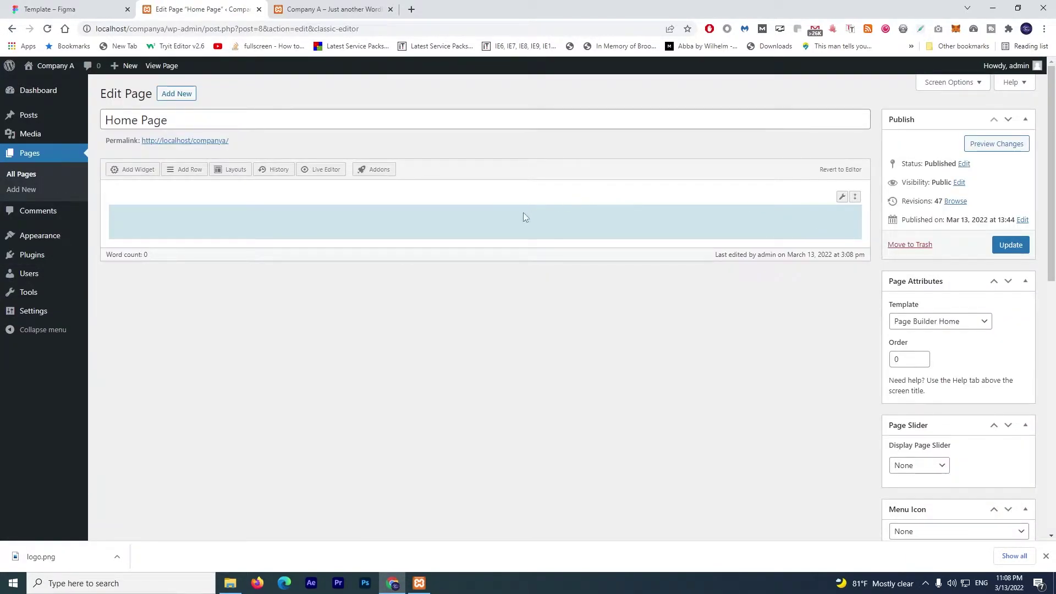
{"action": "left_click", "coordinate": [142, 170]}
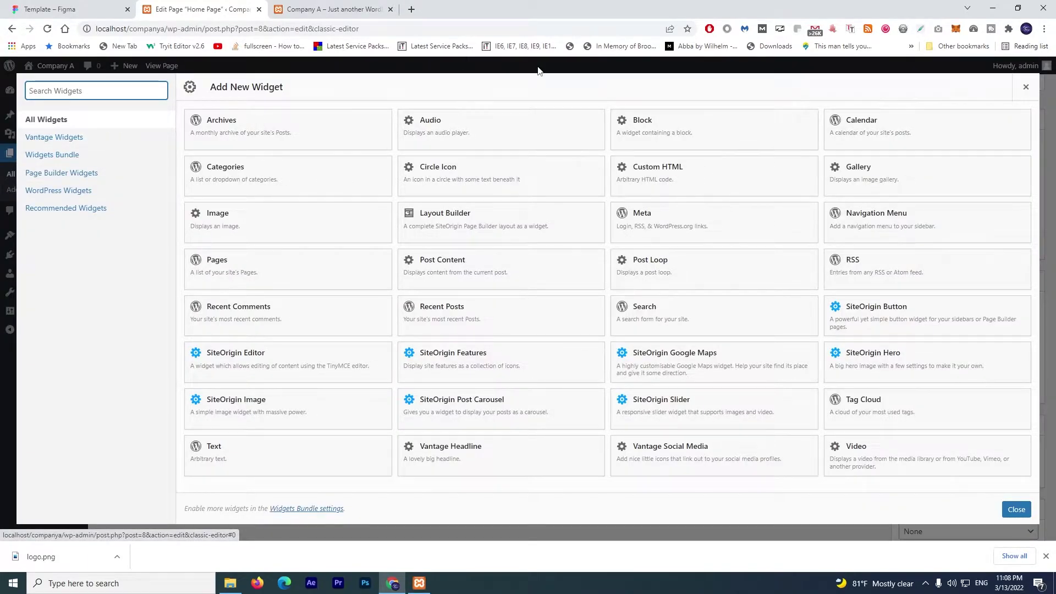
{"action": "left_click", "coordinate": [933, 366]}
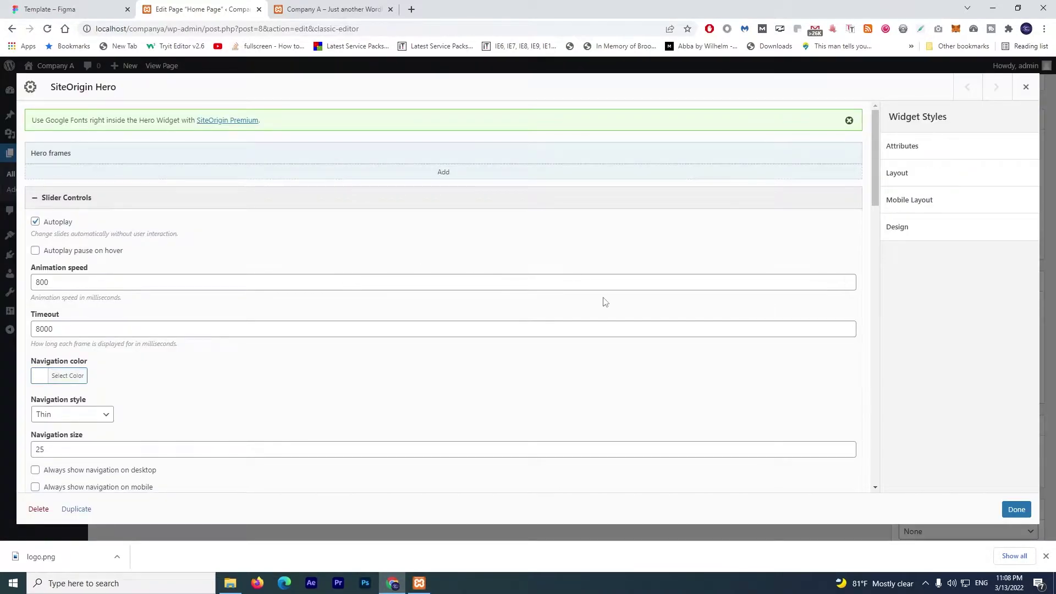
{"action": "left_click", "coordinate": [445, 173]}
{"action": "left_click", "coordinate": [211, 170]}
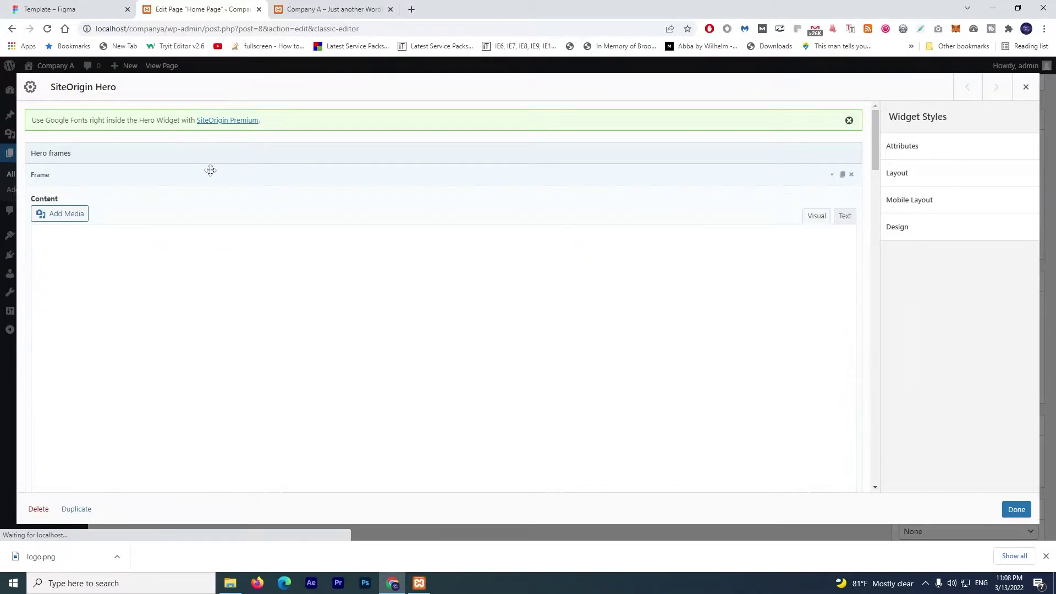
- Copy the headline LOREM IPSUM DOLOR from the Figma template into the hero frame's content and center it
{"action": "left_click", "coordinate": [94, 5]}
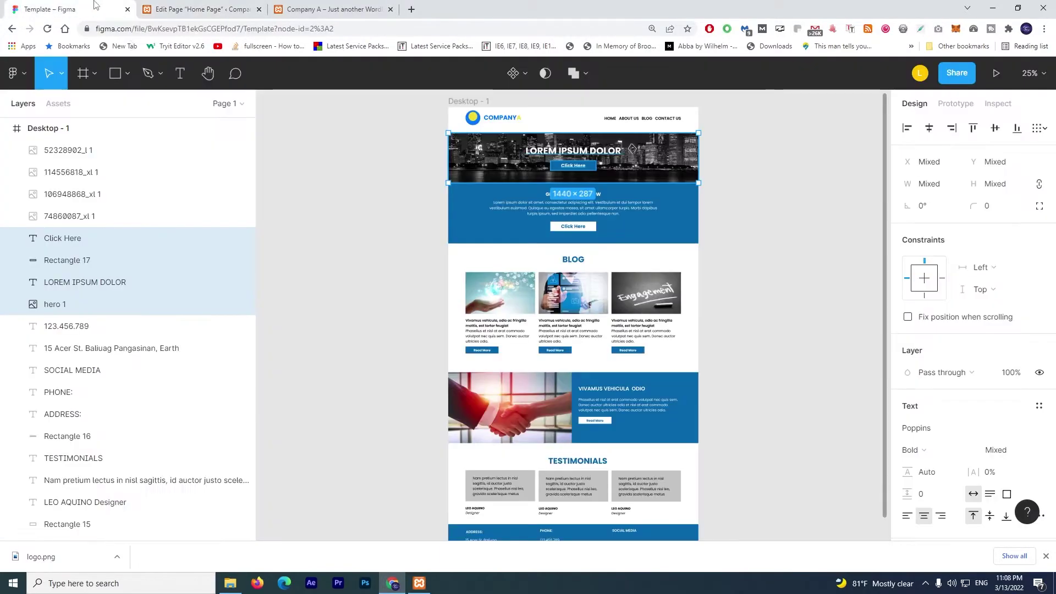
{"action": "left_click", "coordinate": [534, 153]}
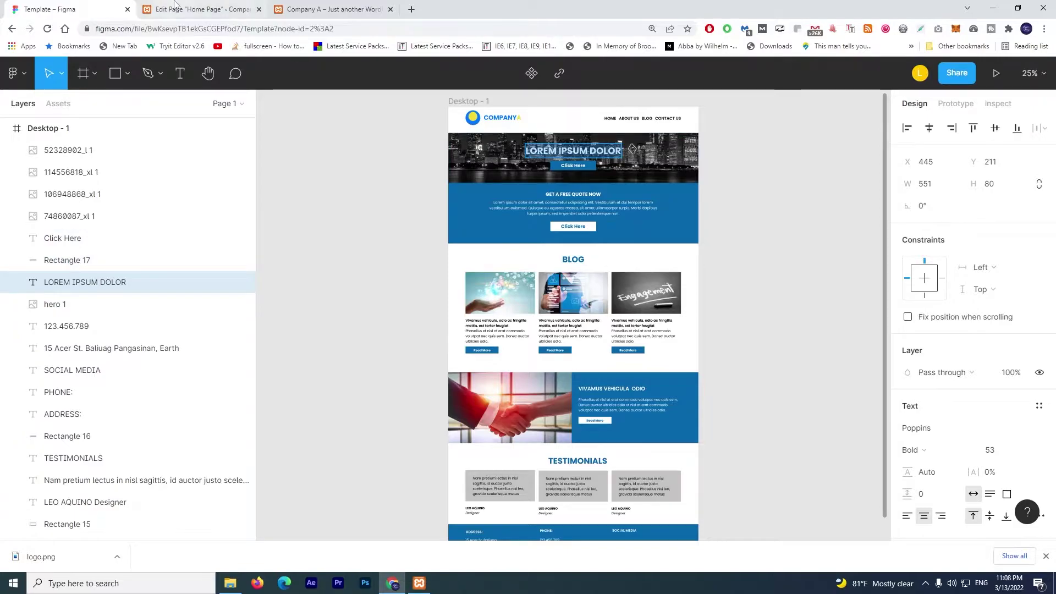
{"action": "left_click", "coordinate": [211, 9]}
{"action": "type", "text": "LOREM IPSUM DOLOR"}
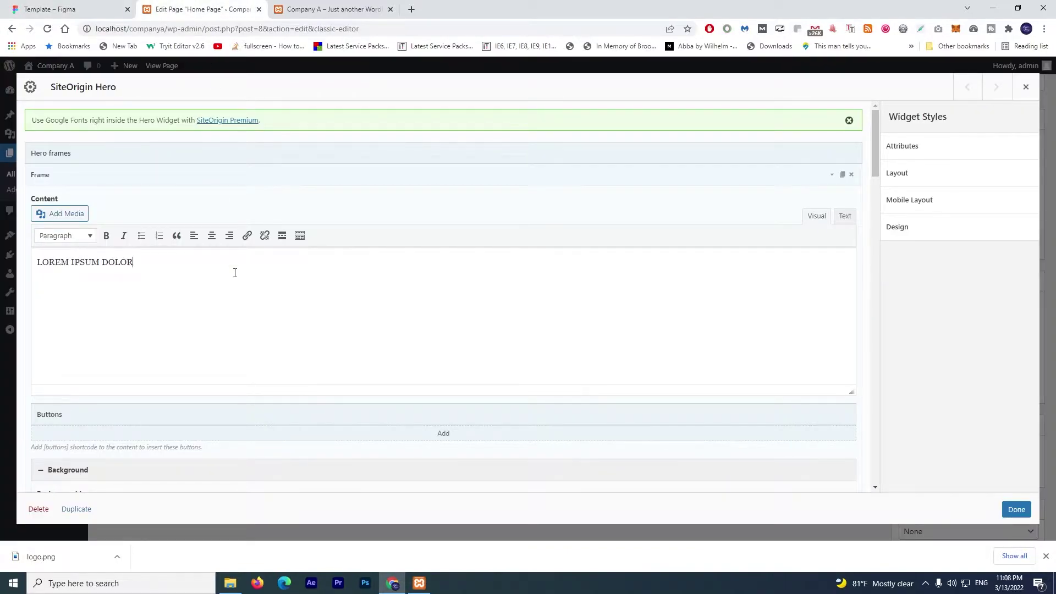
{"action": "left_click", "coordinate": [211, 235]}
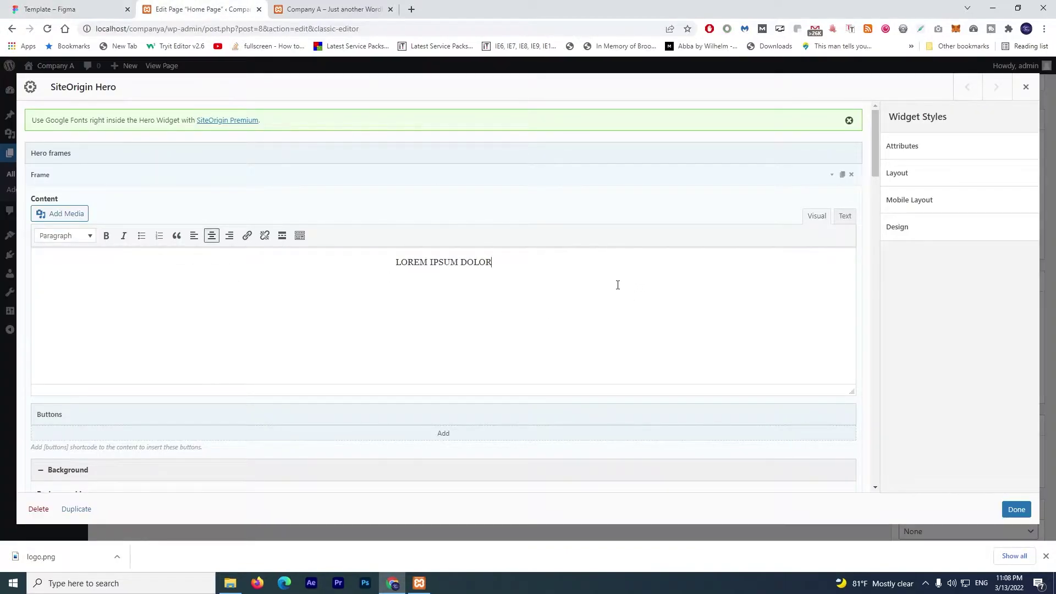
- Format the LOREM IPSUM DOLOR text in the hero frame as Heading 1
{"action": "scroll", "coordinate": [499, 297], "scroll_direction": "down", "scroll_amount": 4}
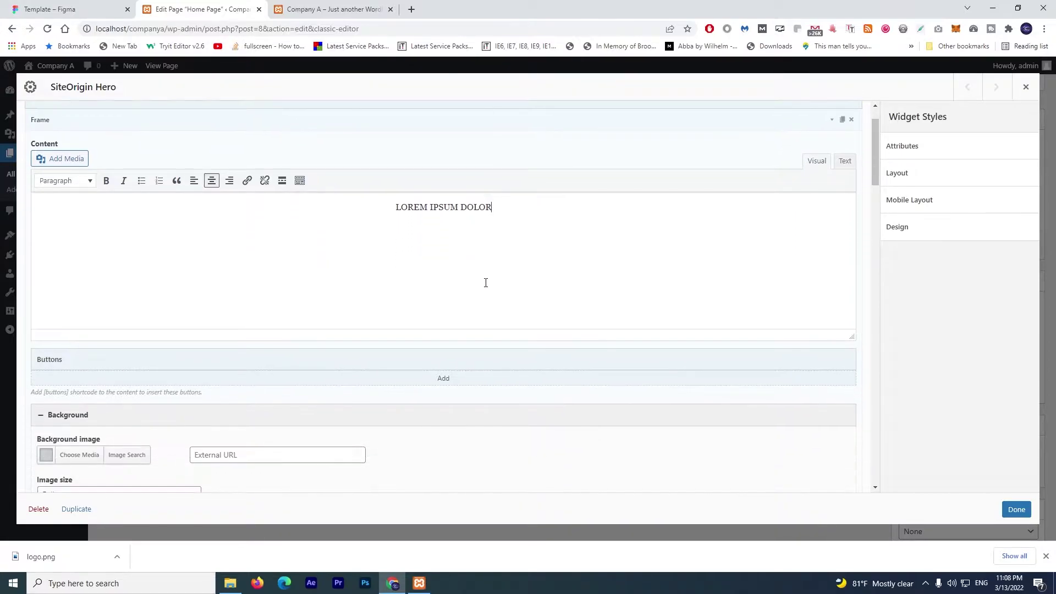
{"action": "scroll", "coordinate": [486, 292], "scroll_direction": "up", "scroll_amount": 4}
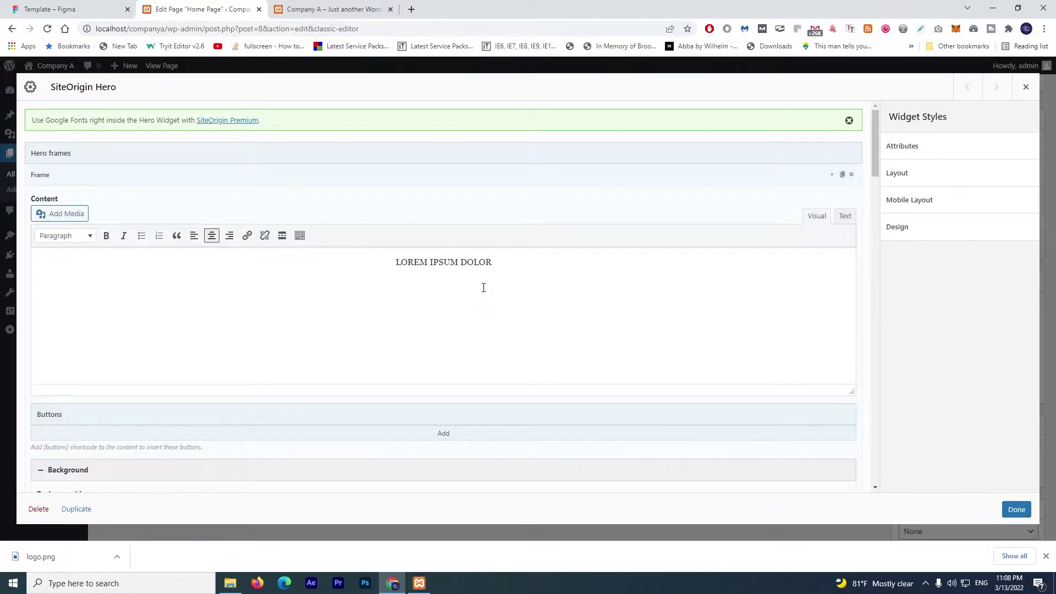
{"action": "triple_click", "coordinate": [529, 266]}
{"action": "left_click", "coordinate": [85, 235]}
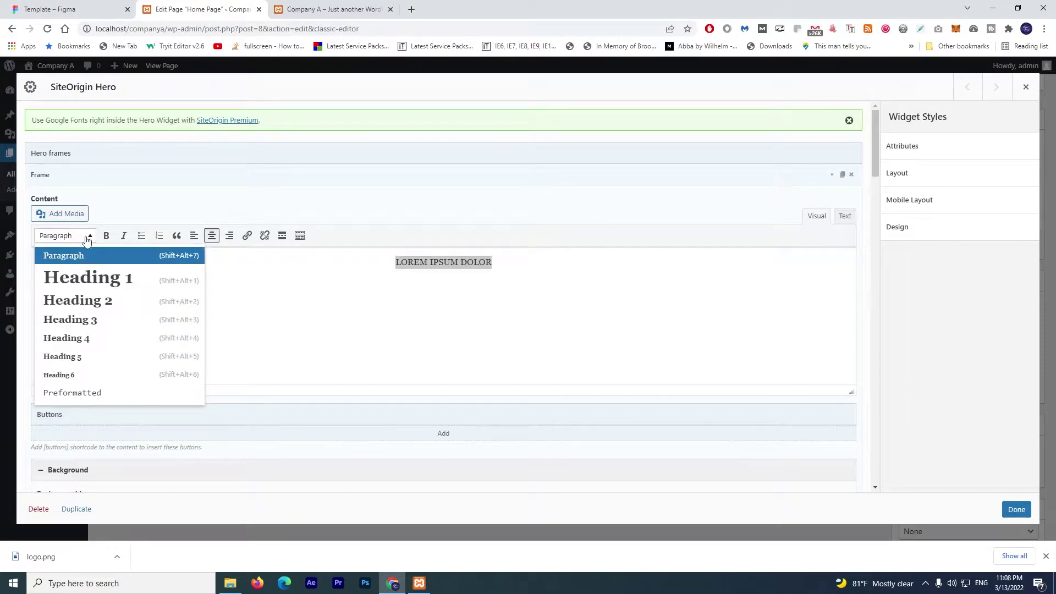
{"action": "left_click", "coordinate": [92, 278]}
{"action": "left_click", "coordinate": [576, 299]}
- Upload hero.jpg to the media library for the hero frame's background image
{"action": "scroll", "coordinate": [522, 351], "scroll_direction": "down", "scroll_amount": 3}
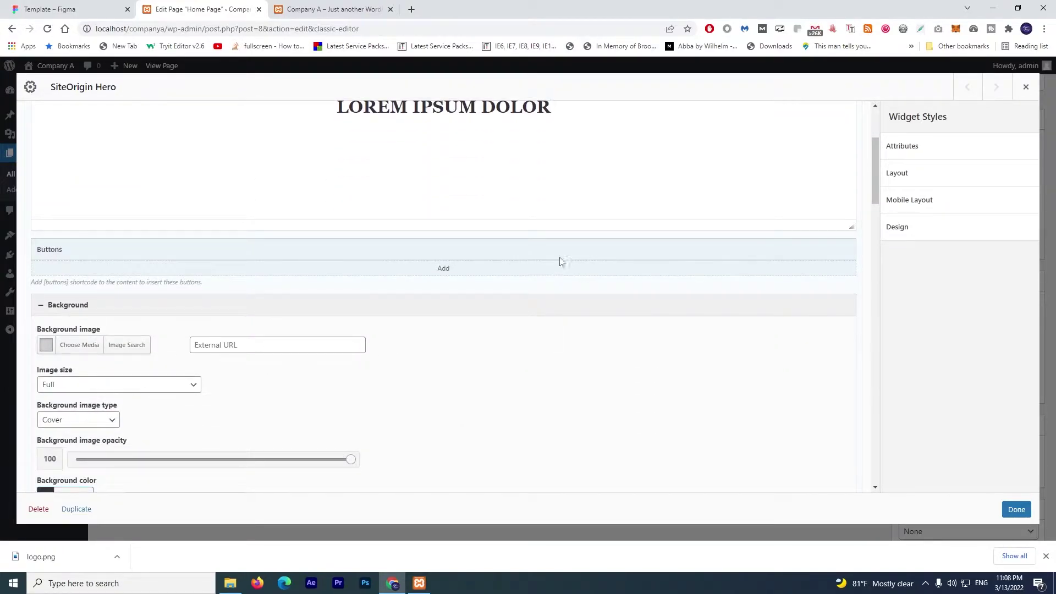
{"action": "left_click", "coordinate": [75, 345]}
{"action": "left_click", "coordinate": [26, 110]}
{"action": "left_click", "coordinate": [546, 292]}
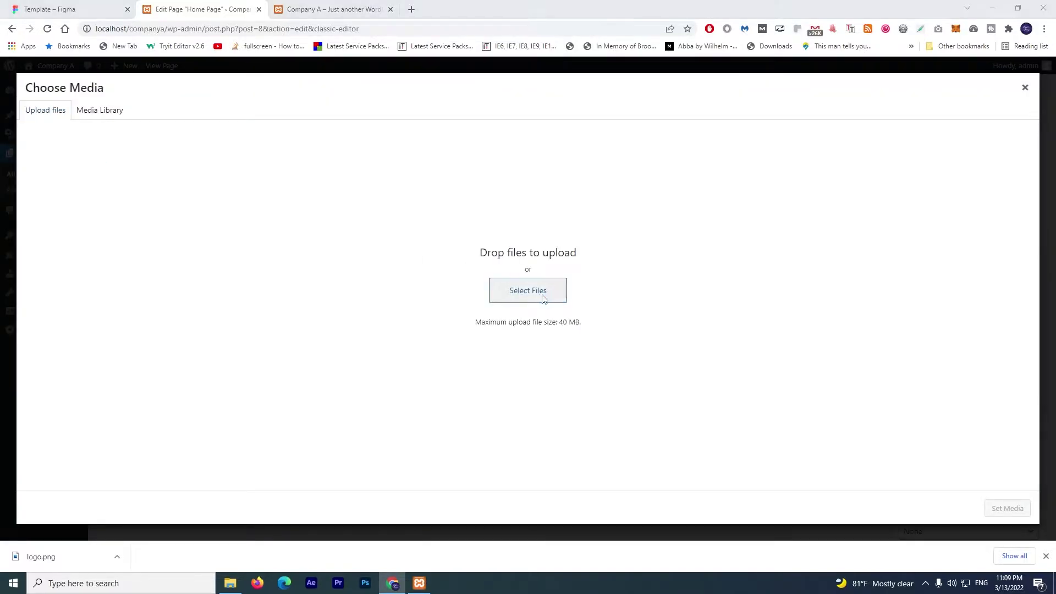
{"action": "double_click", "coordinate": [314, 109]}
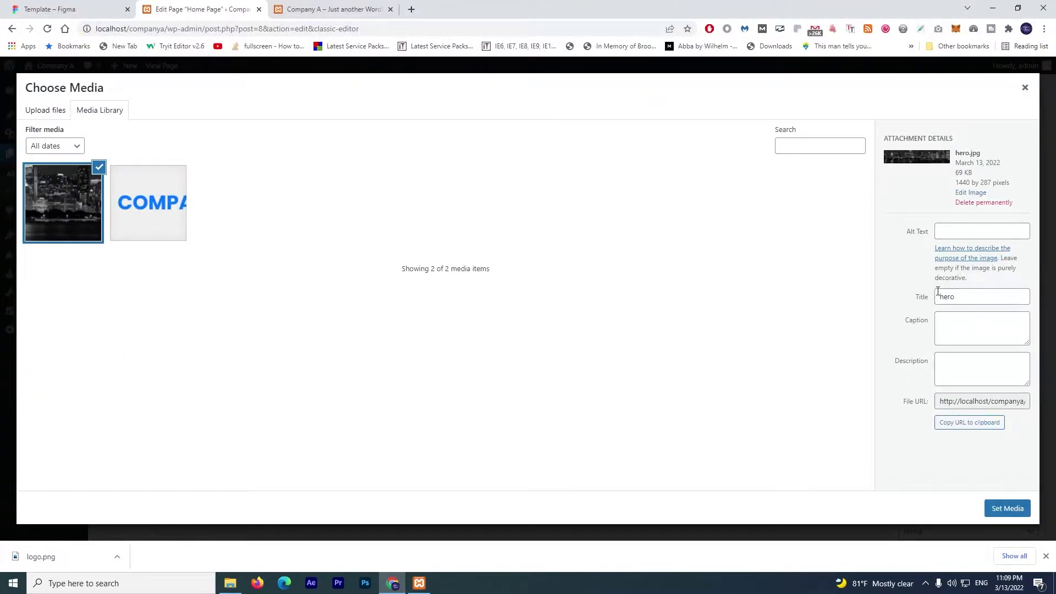
- Clear the title of hero.jpg and set the image as the hero frame's background
{"action": "double_click", "coordinate": [962, 300]}
{"action": "key", "text": "BackSpace"}
{"action": "left_click", "coordinate": [983, 232]}
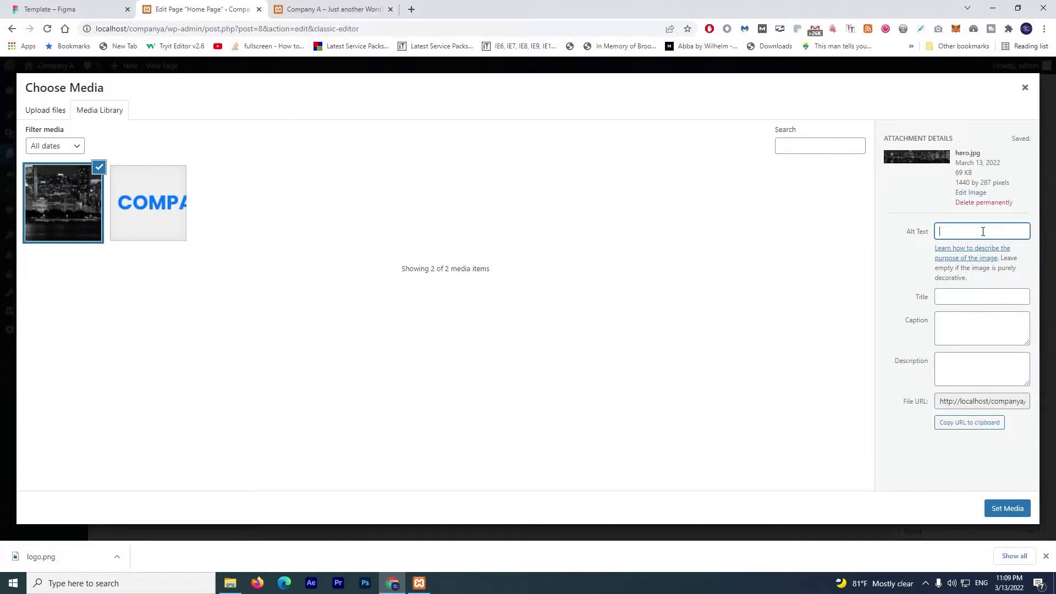
{"action": "left_click", "coordinate": [1002, 506]}
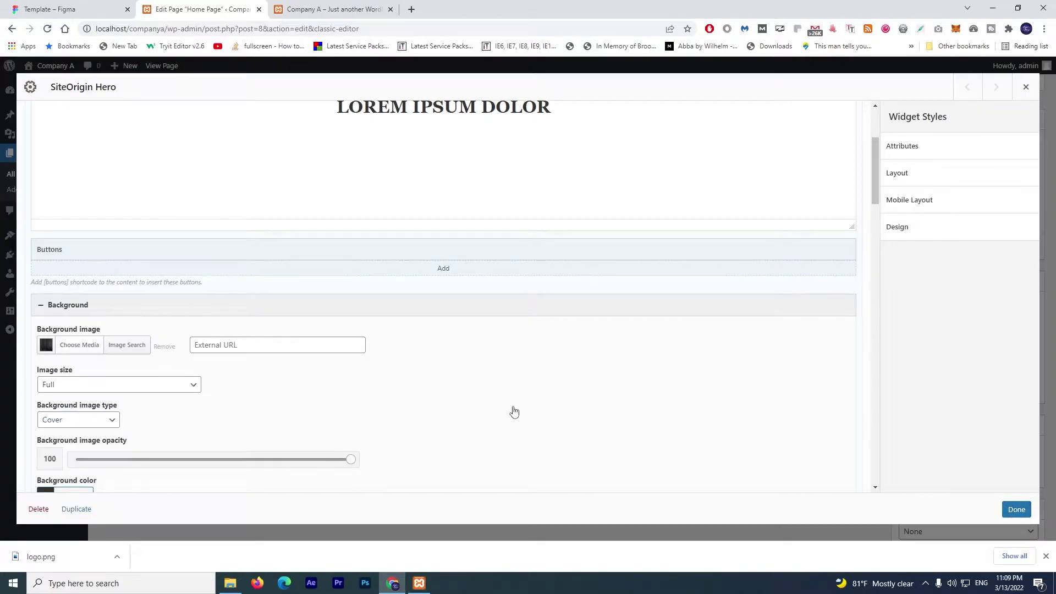
- Save the hero widget and update the Home Page, and reload the Company A site to check the hero
{"action": "scroll", "coordinate": [495, 422], "scroll_direction": "down", "scroll_amount": 2}
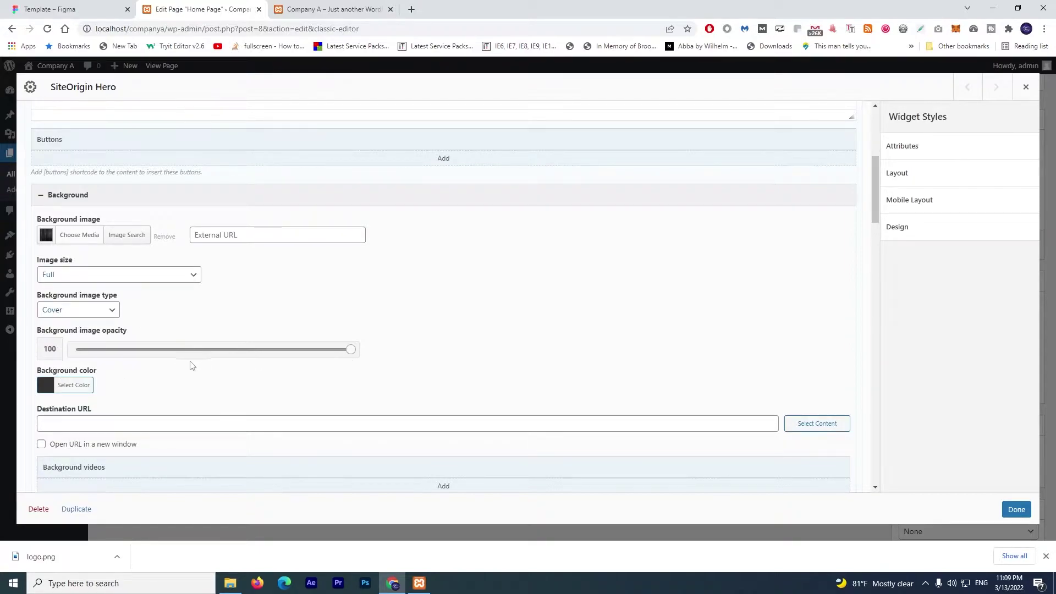
{"action": "left_click", "coordinate": [1020, 511]}
{"action": "left_click", "coordinate": [1000, 247]}
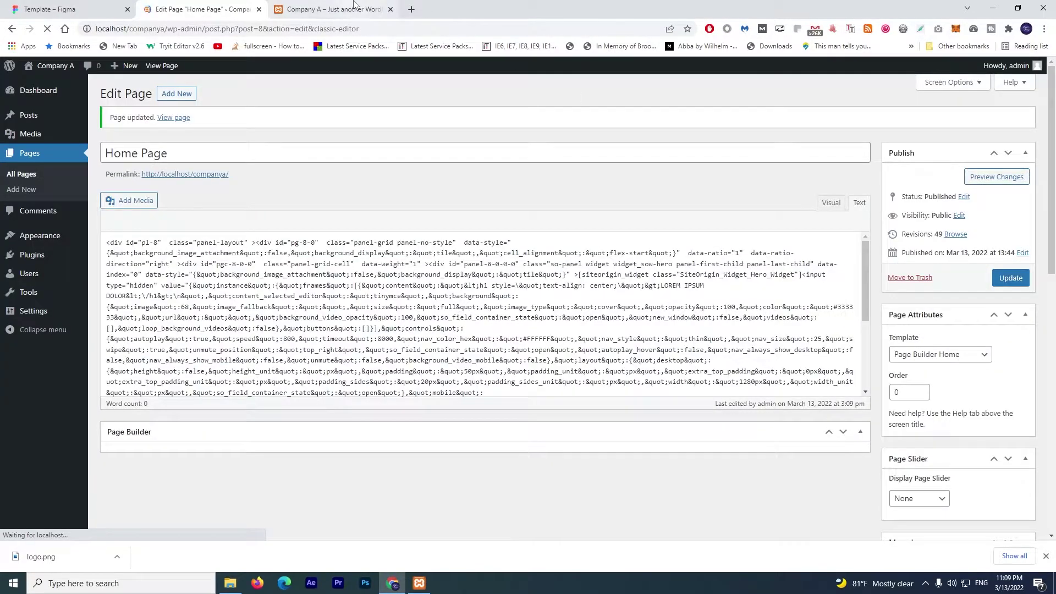
{"action": "left_click", "coordinate": [330, 8]}
{"action": "left_click", "coordinate": [48, 29]}
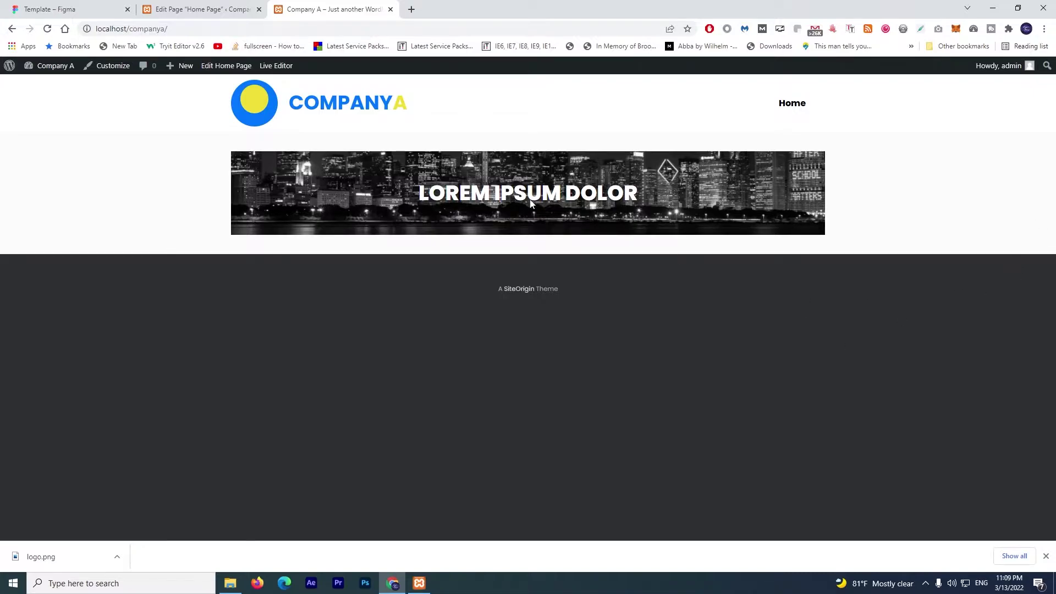
- Set the row layout of the Home Page's hero row to Full Width Stretched
{"action": "left_click", "coordinate": [189, 4]}
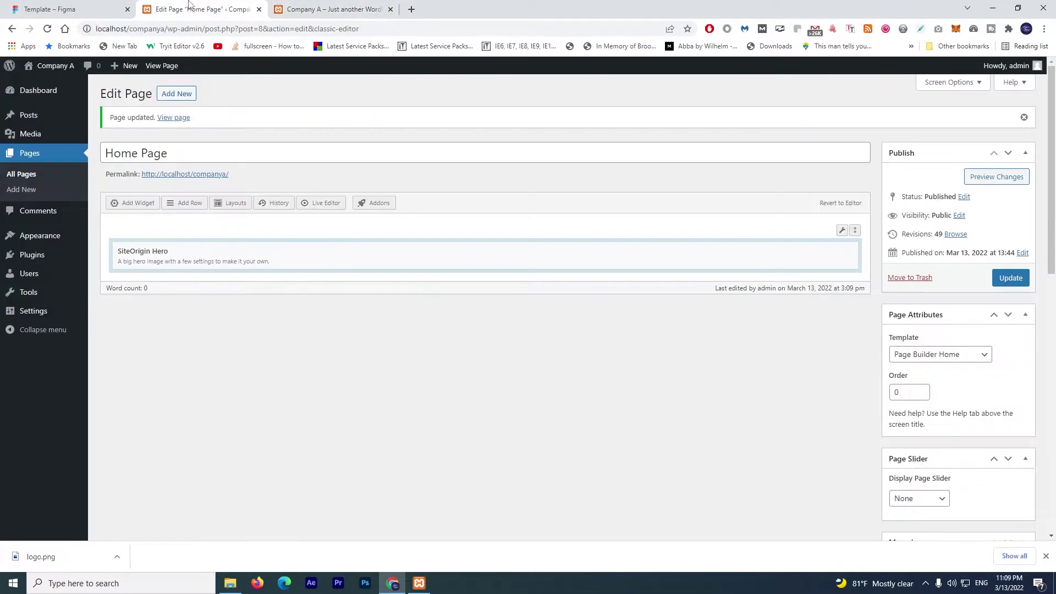
{"action": "mouse_move", "coordinate": [842, 230]}
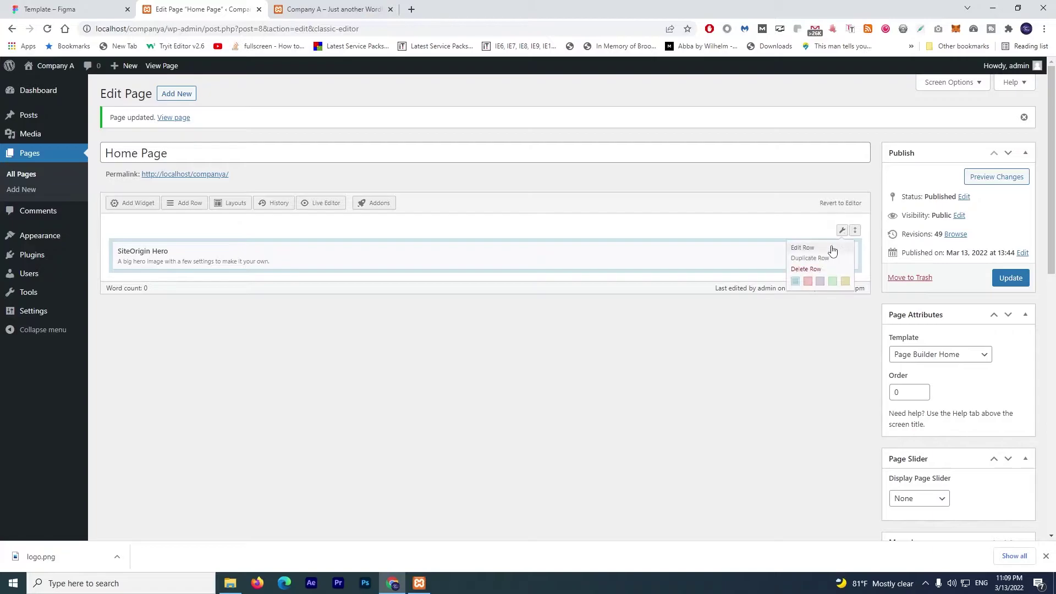
{"action": "left_click", "coordinate": [832, 251]}
{"action": "left_click", "coordinate": [922, 176]}
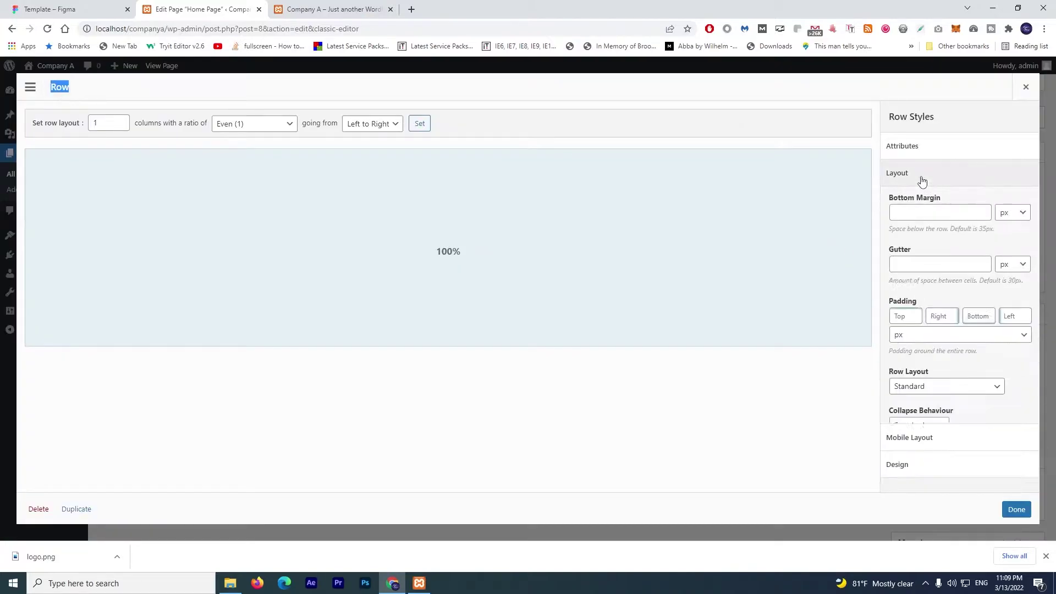
{"action": "left_click", "coordinate": [942, 397]}
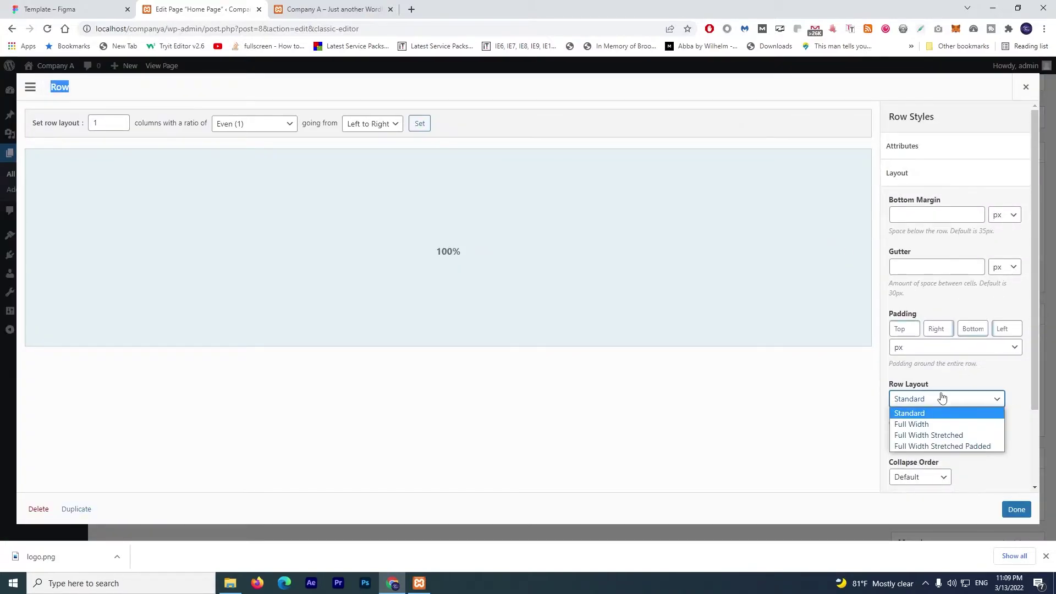
{"action": "left_click", "coordinate": [930, 435]}
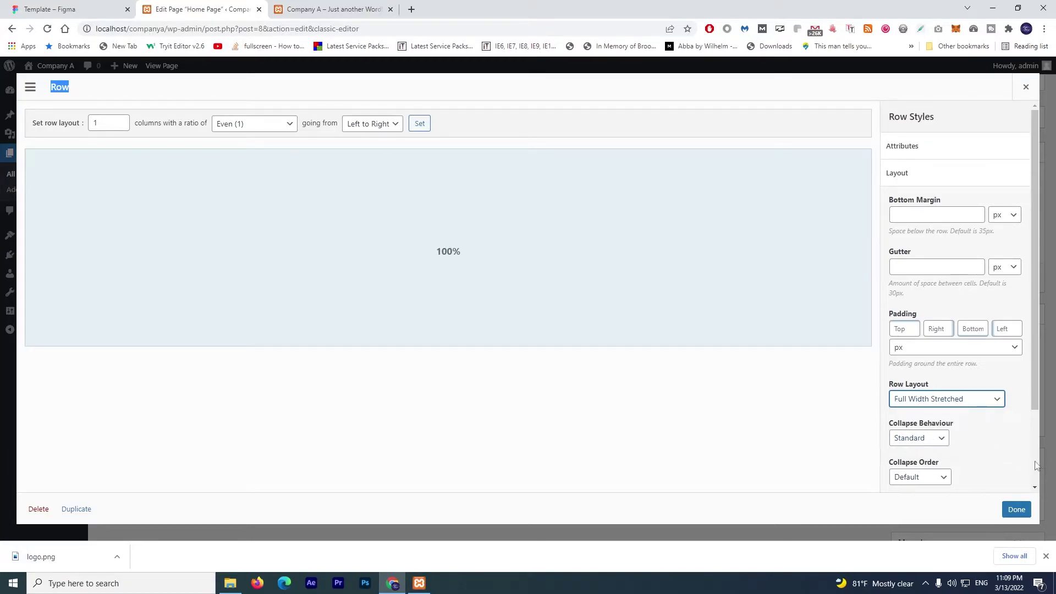
{"action": "left_click", "coordinate": [1017, 509]}
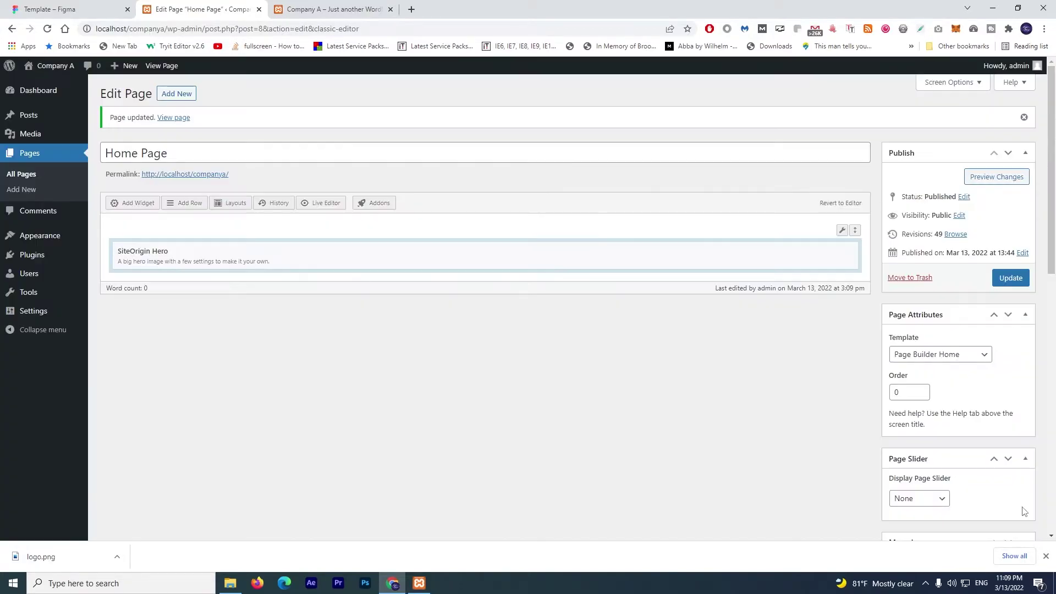
- Update the Home Page and reload the Company A site to check the stretched hero row
{"action": "left_click", "coordinate": [1010, 278]}
{"action": "left_click", "coordinate": [330, 9]}
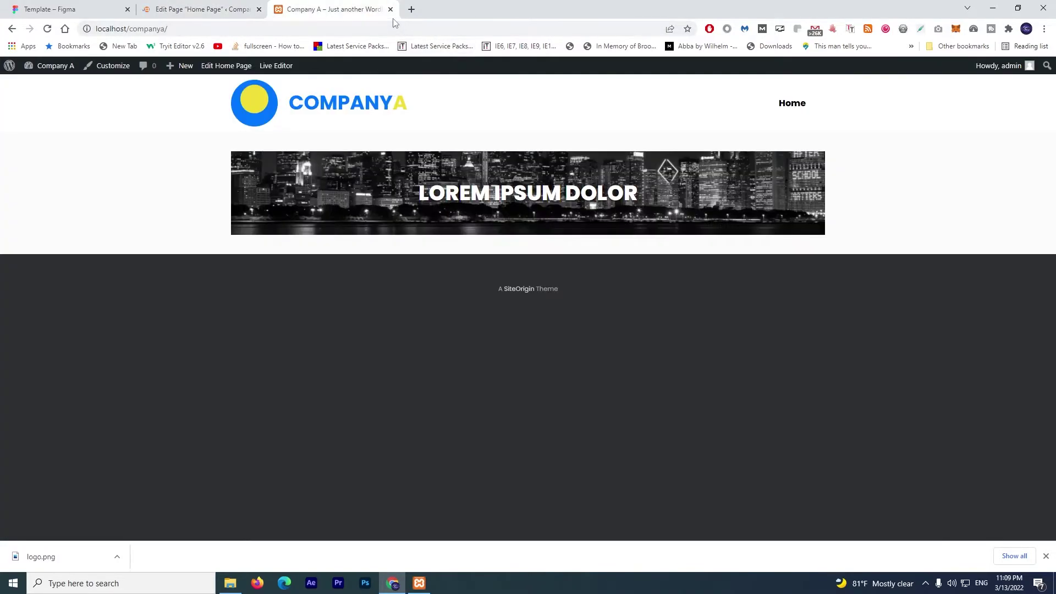
{"action": "left_click", "coordinate": [47, 30]}
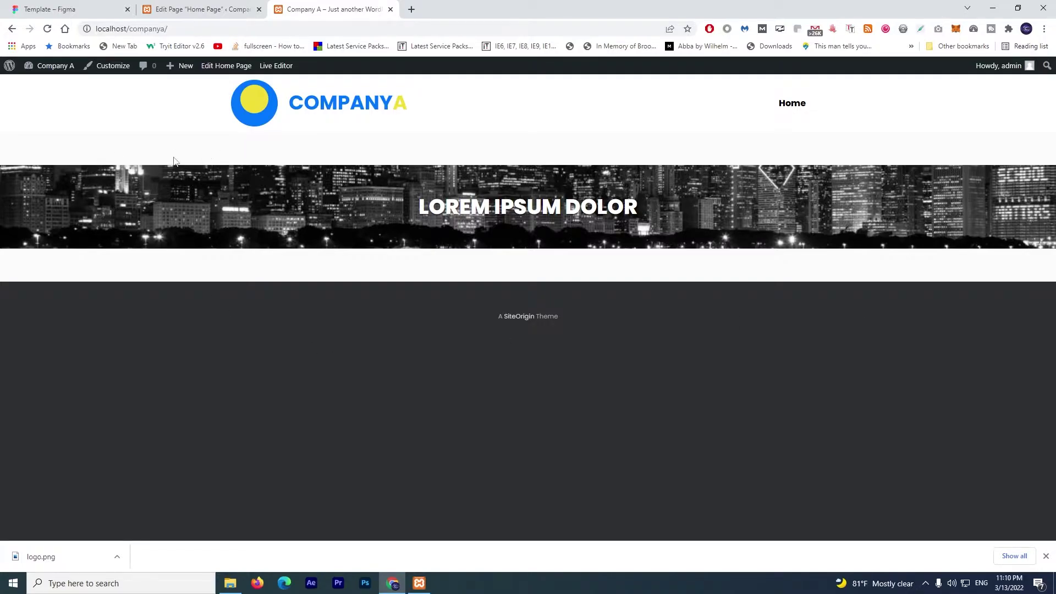
- Disable the masthead bottom margin in the Home Page's page settings
{"action": "left_click", "coordinate": [182, 8]}
{"action": "left_click", "coordinate": [278, 11]}
{"action": "left_click", "coordinate": [185, 8]}
{"action": "scroll", "coordinate": [831, 519], "scroll_direction": "down", "scroll_amount": 8}
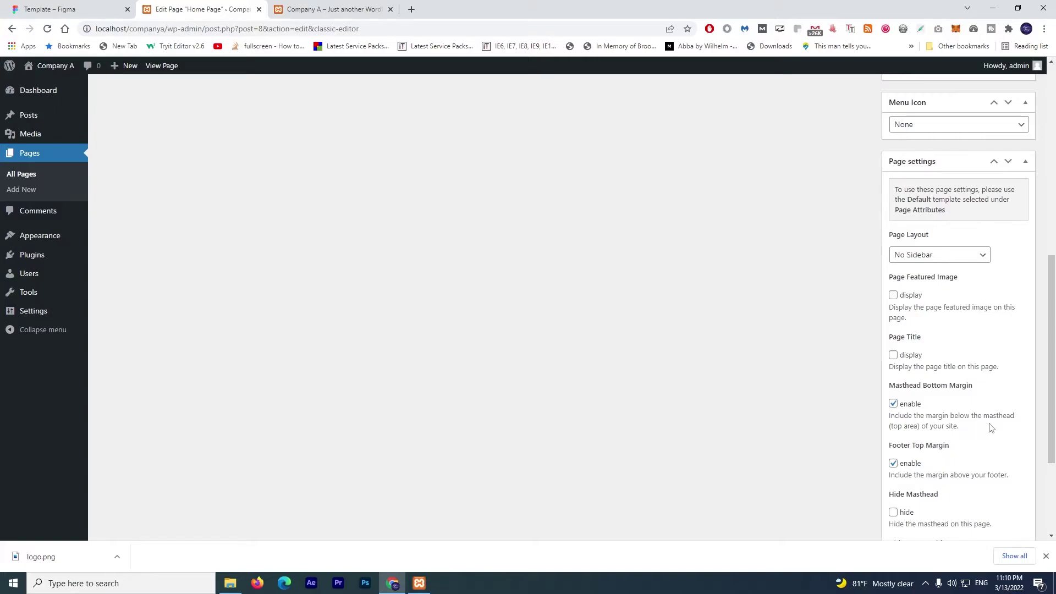
{"action": "left_click", "coordinate": [893, 404]}
{"action": "scroll", "coordinate": [821, 470], "scroll_direction": "up", "scroll_amount": 4}
{"action": "scroll", "coordinate": [821, 470], "scroll_direction": "up", "scroll_amount": 4}
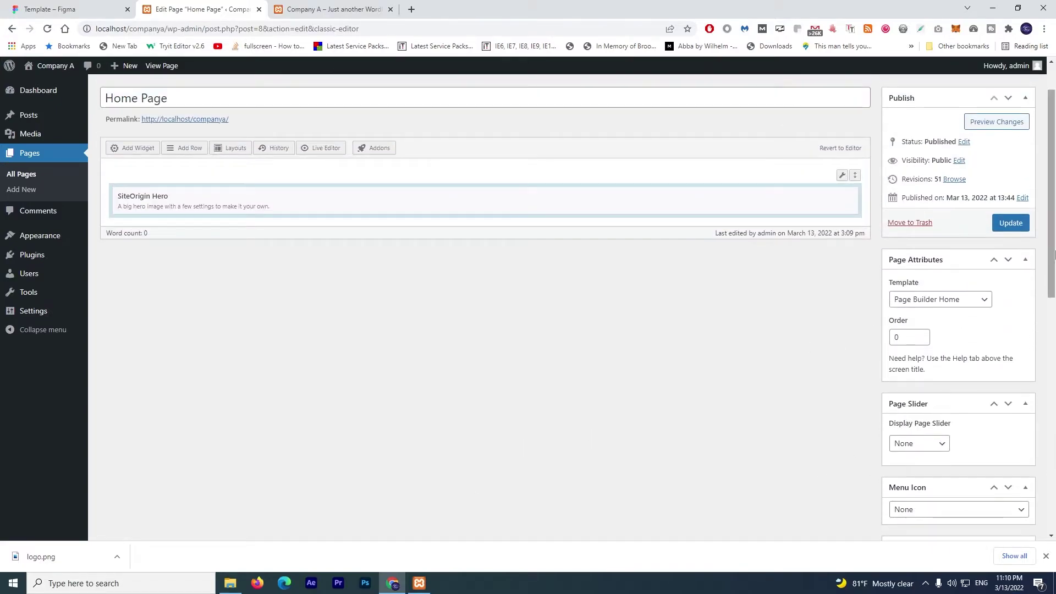
- Update the Home Page and reload the Company A site to check the gap below the header
{"action": "left_click", "coordinate": [1011, 223]}
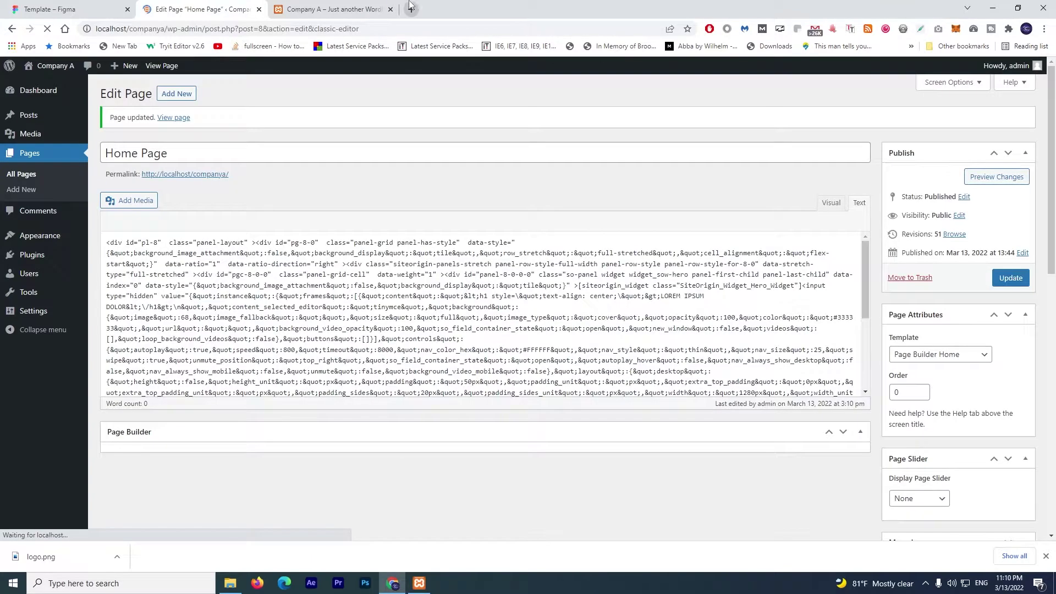
{"action": "left_click", "coordinate": [333, 9]}
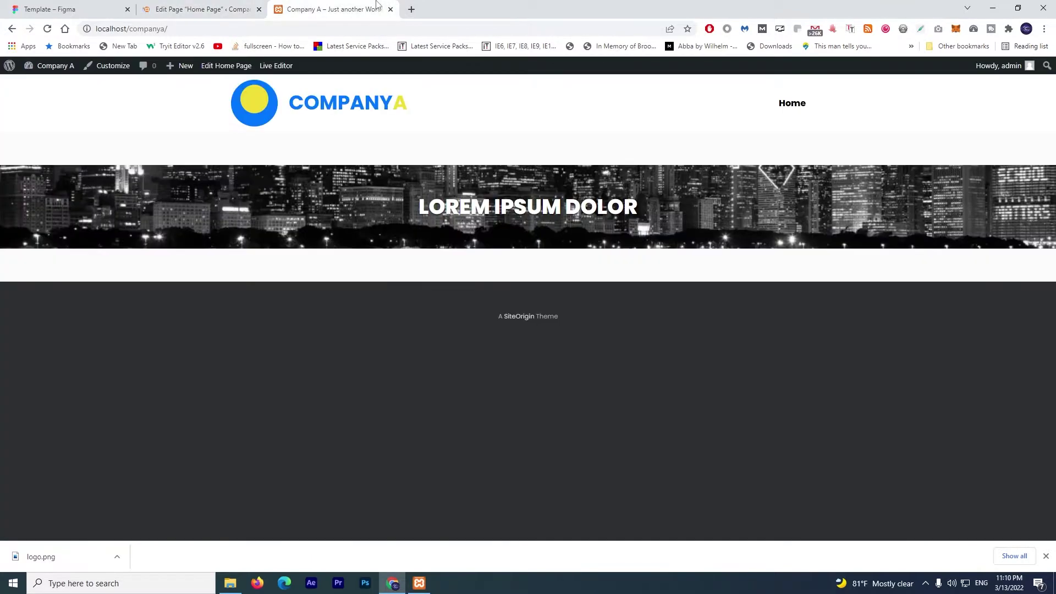
{"action": "left_click", "coordinate": [47, 30]}
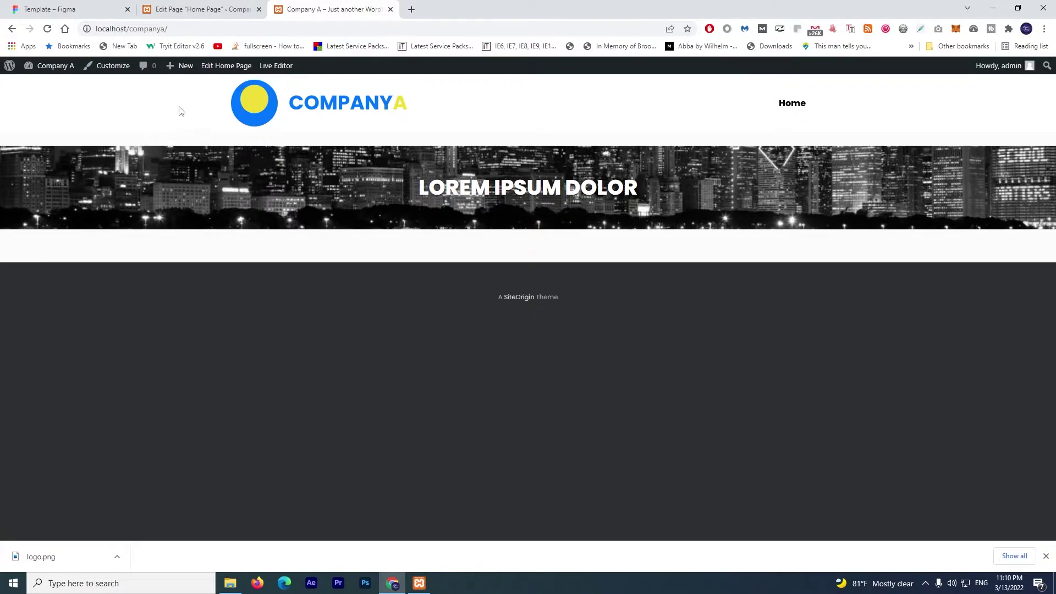
- Adjust the hero row's padding to remove the remaining gap between the header and the hero
{"action": "left_click", "coordinate": [181, 6]}
{"action": "mouse_move", "coordinate": [843, 232]}
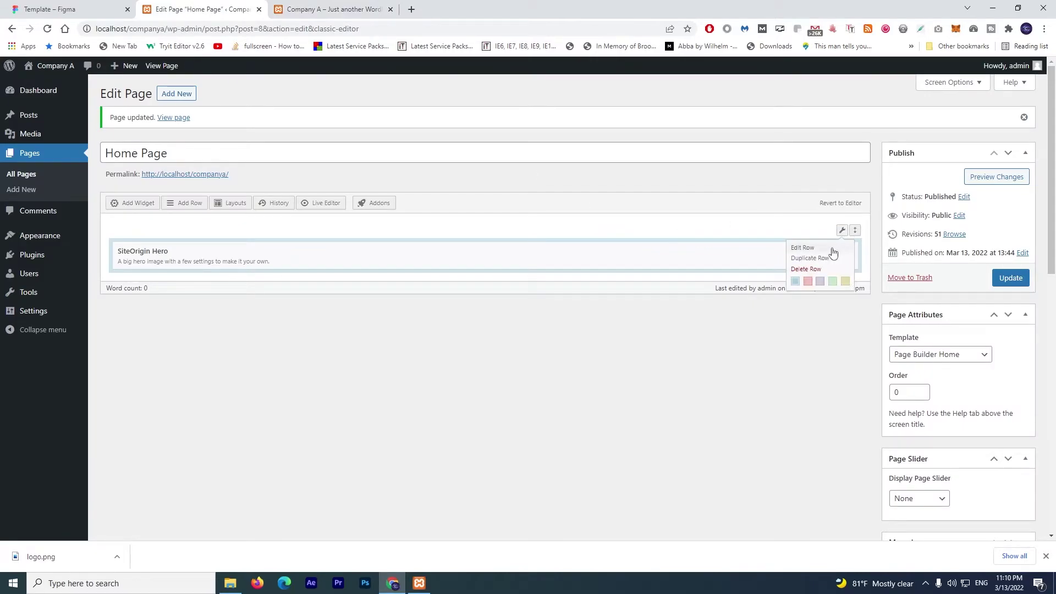
{"action": "left_click", "coordinate": [830, 250]}
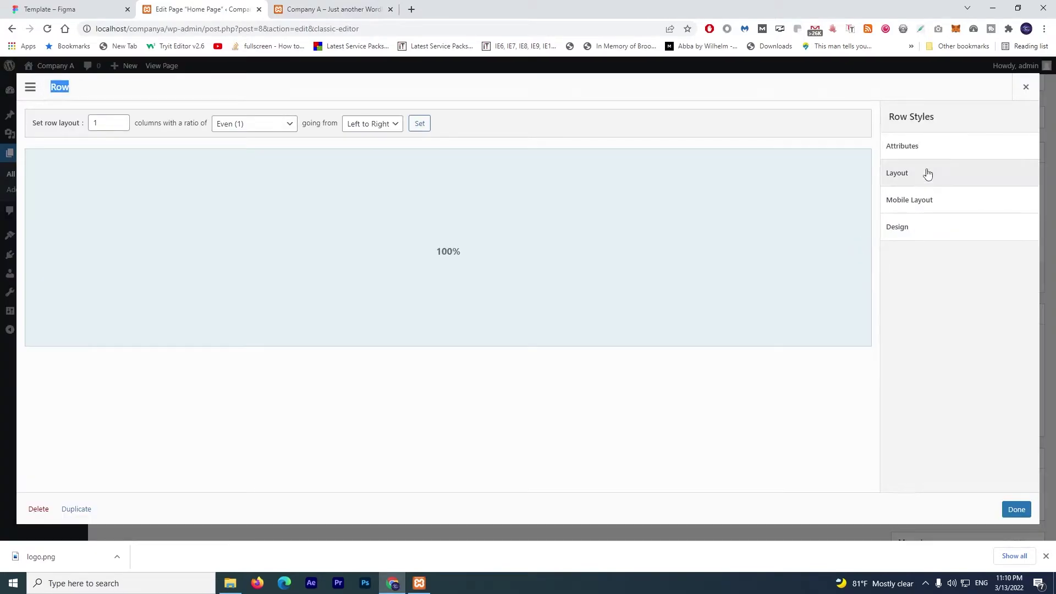
{"action": "left_click", "coordinate": [927, 174]}
{"action": "left_click", "coordinate": [904, 329]}
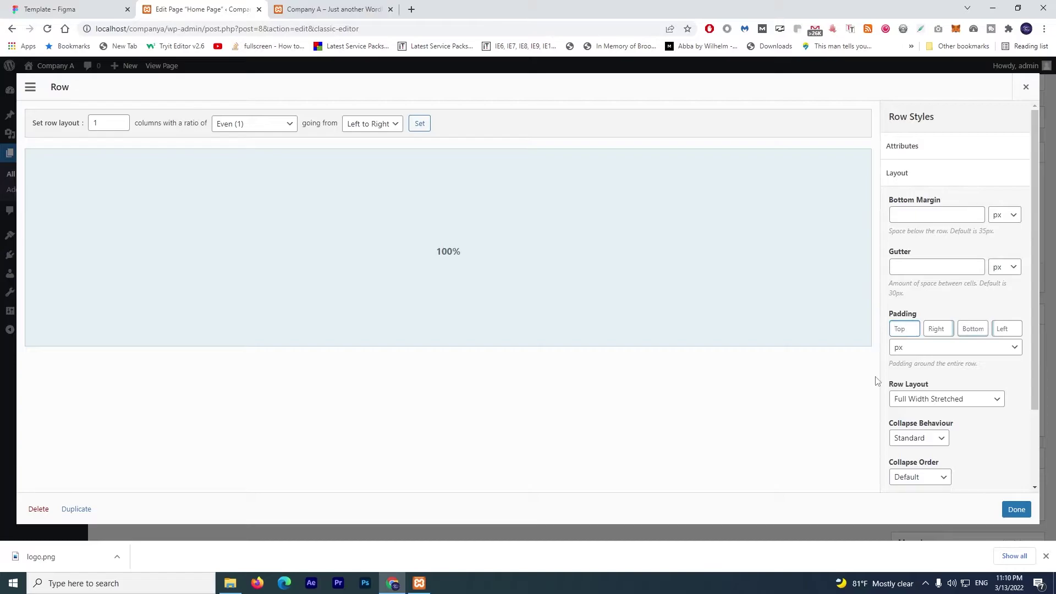
{"action": "left_click", "coordinate": [941, 329]}
{"action": "left_click", "coordinate": [1015, 509]}
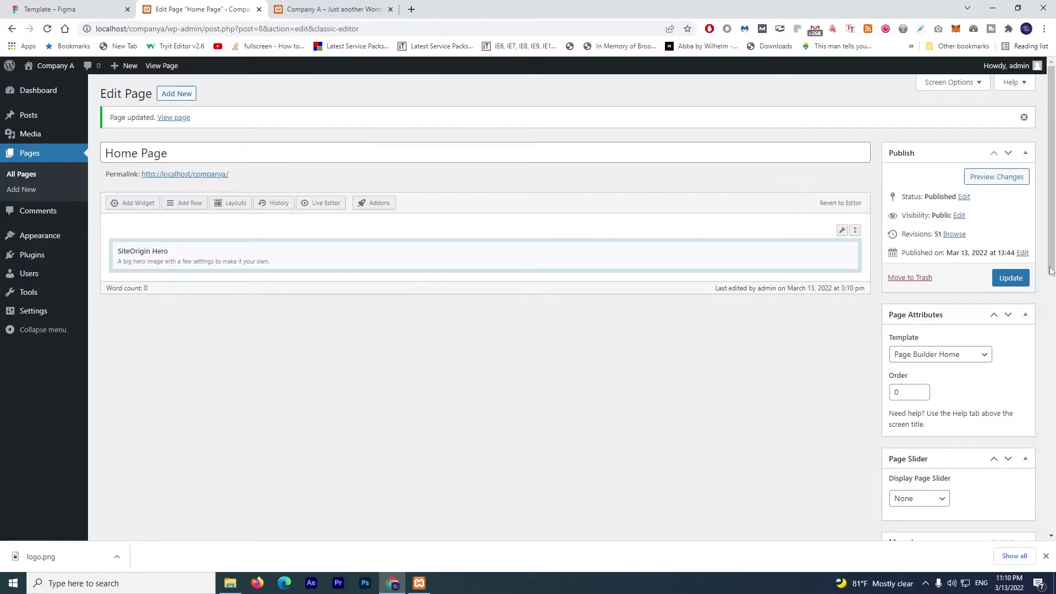
- Update the Home Page and reload the Company A site to check the hero's new padding
{"action": "left_click", "coordinate": [1013, 279]}
{"action": "left_click", "coordinate": [376, 5]}
{"action": "left_click", "coordinate": [47, 28]}
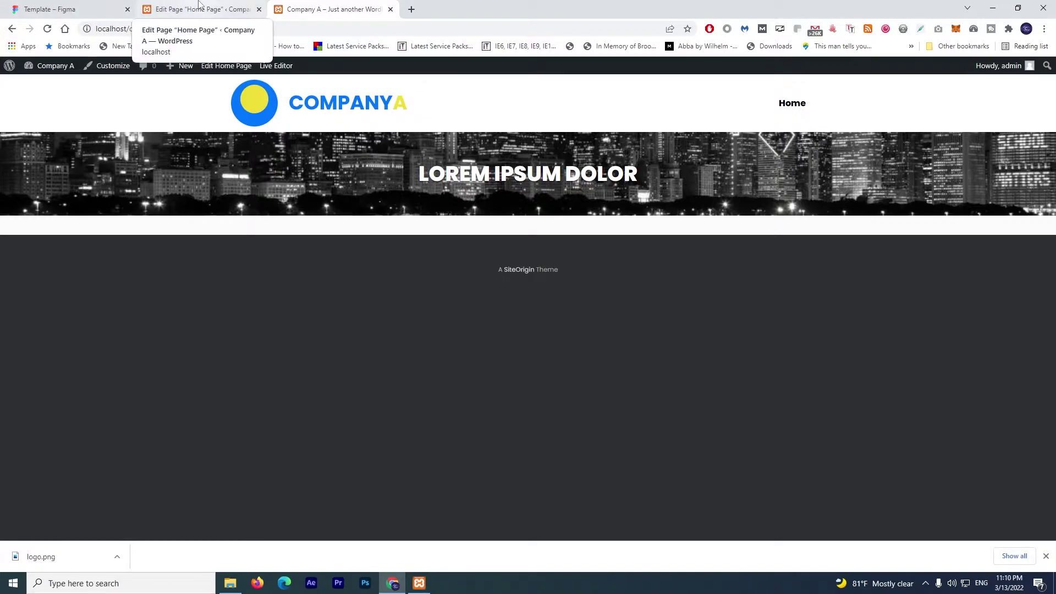
- Check the hero's Click Here button in the Figma template and add a button to the hero frame in WordPress
{"action": "left_click", "coordinate": [60, 9]}
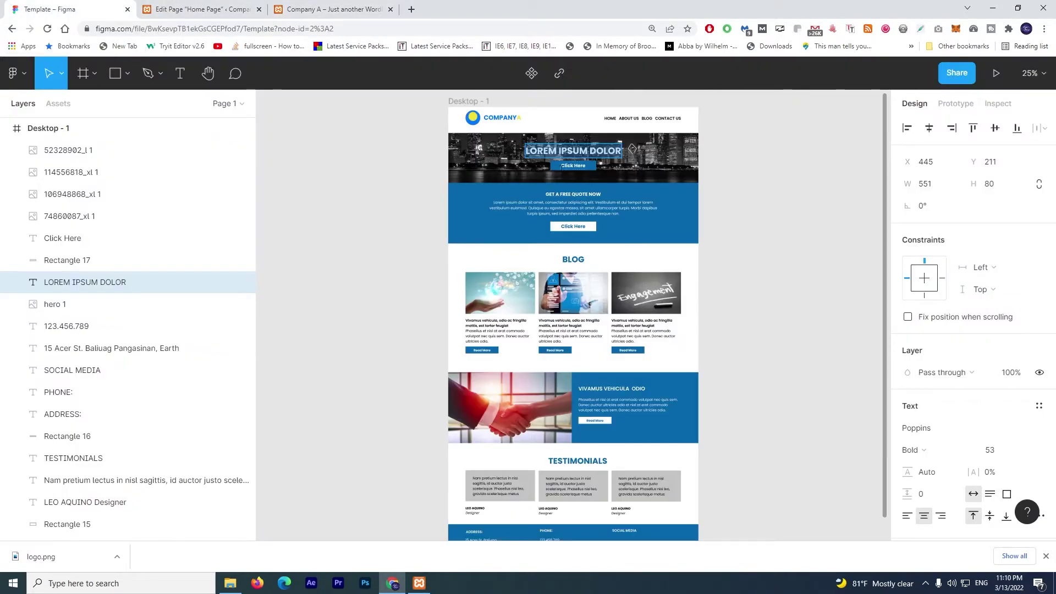
{"action": "left_click", "coordinate": [573, 166]}
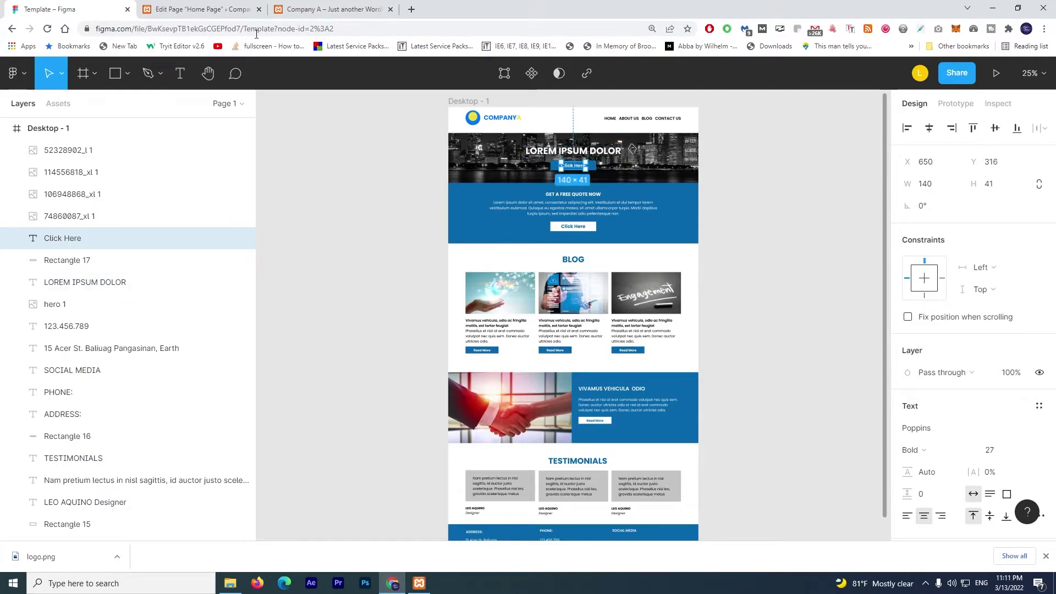
{"action": "left_click", "coordinate": [178, 6]}
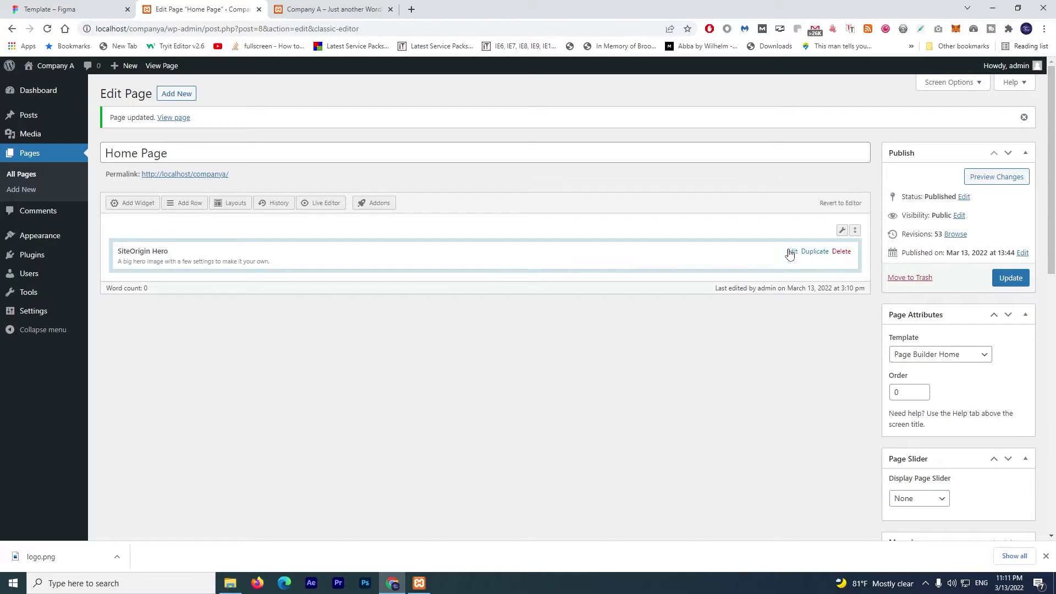
{"action": "left_click", "coordinate": [789, 255]}
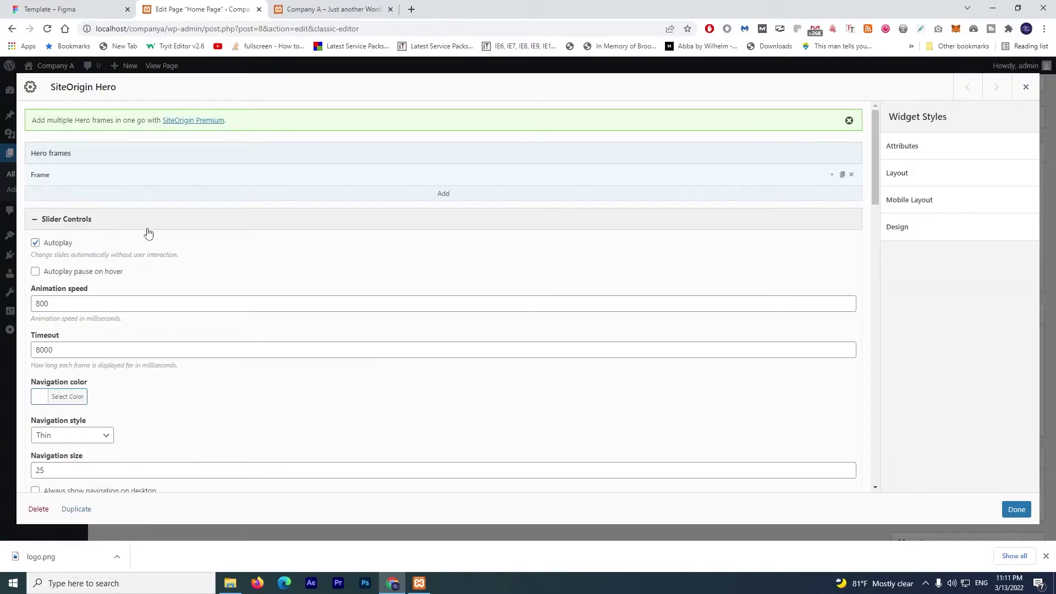
{"action": "left_click", "coordinate": [120, 178]}
{"action": "scroll", "coordinate": [146, 295], "scroll_direction": "down", "scroll_amount": 2}
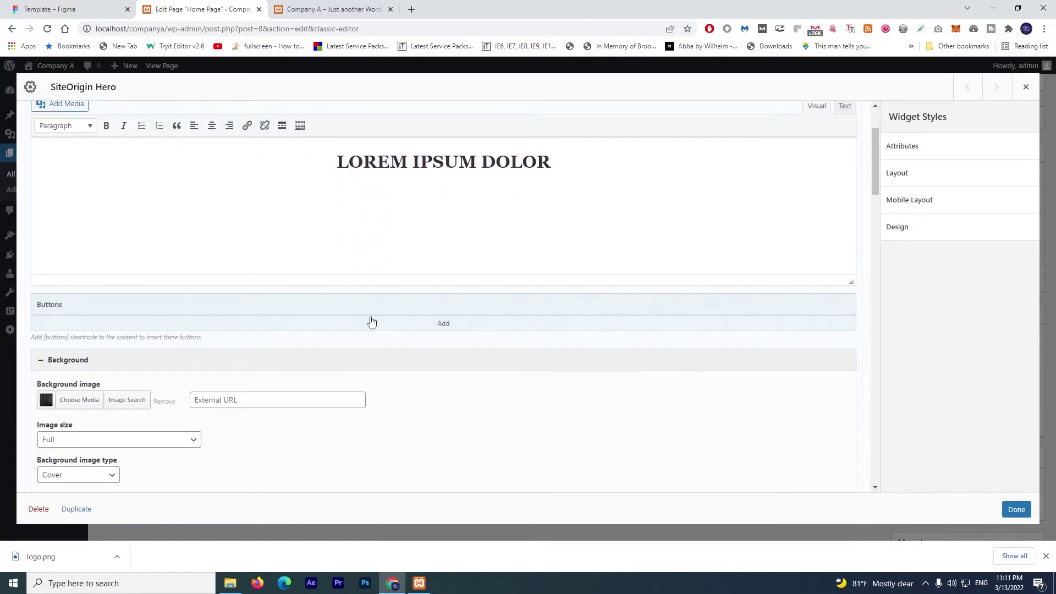
{"action": "left_click", "coordinate": [444, 323]}
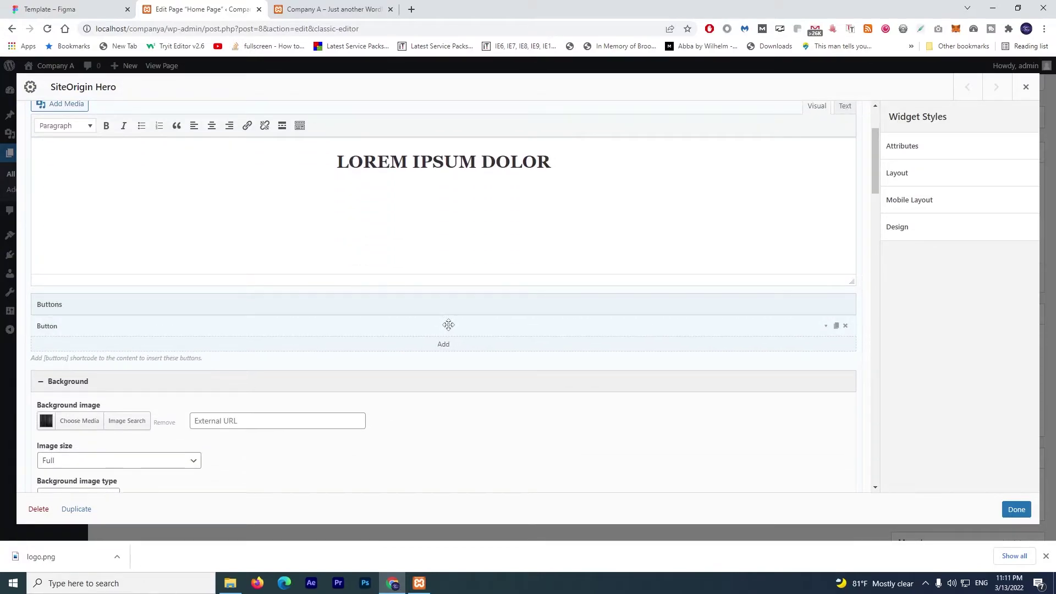
- Set the new hero button's text to Click Here and its destination URL to #
{"action": "left_click", "coordinate": [97, 326]}
{"action": "scroll", "coordinate": [253, 331], "scroll_direction": "down", "scroll_amount": 3}
{"action": "left_click", "coordinate": [121, 199]}
{"action": "type", "text": "Click Here"}
{"action": "left_click", "coordinate": [83, 239]}
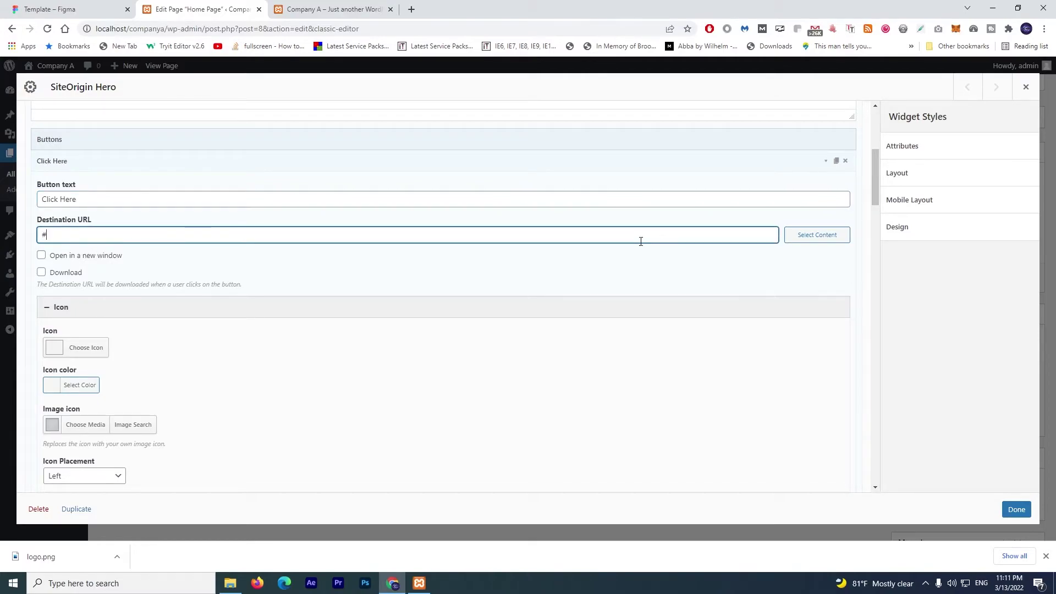
- Set the Click Here button's theme to Flat in its design and layout settings
{"action": "left_click", "coordinate": [204, 307]}
{"action": "left_click", "coordinate": [156, 337]}
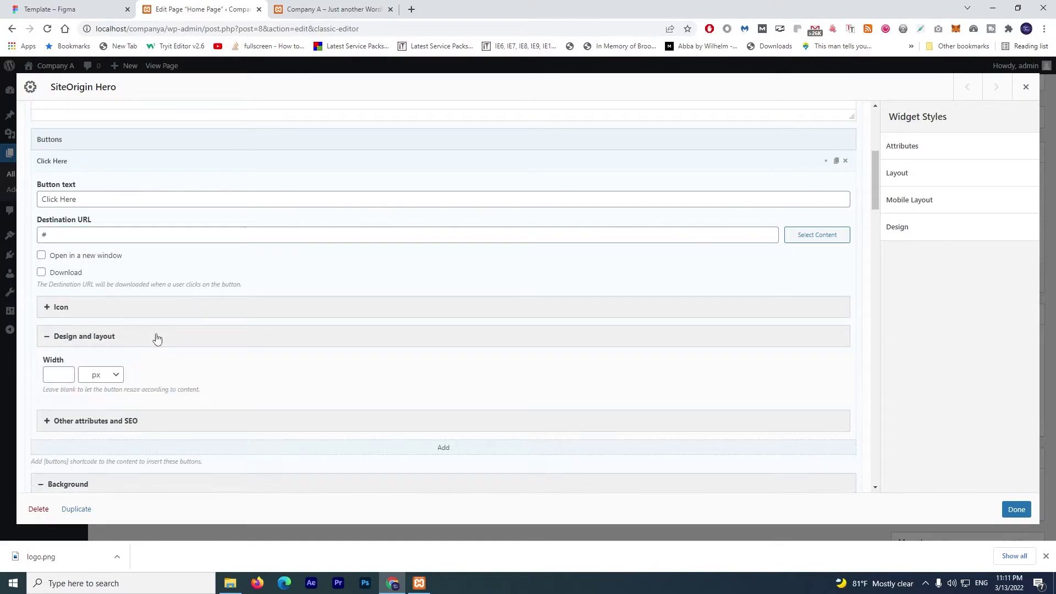
{"action": "scroll", "coordinate": [202, 348], "scroll_direction": "down", "scroll_amount": 2}
{"action": "scroll", "coordinate": [204, 348], "scroll_direction": "down", "scroll_amount": 2}
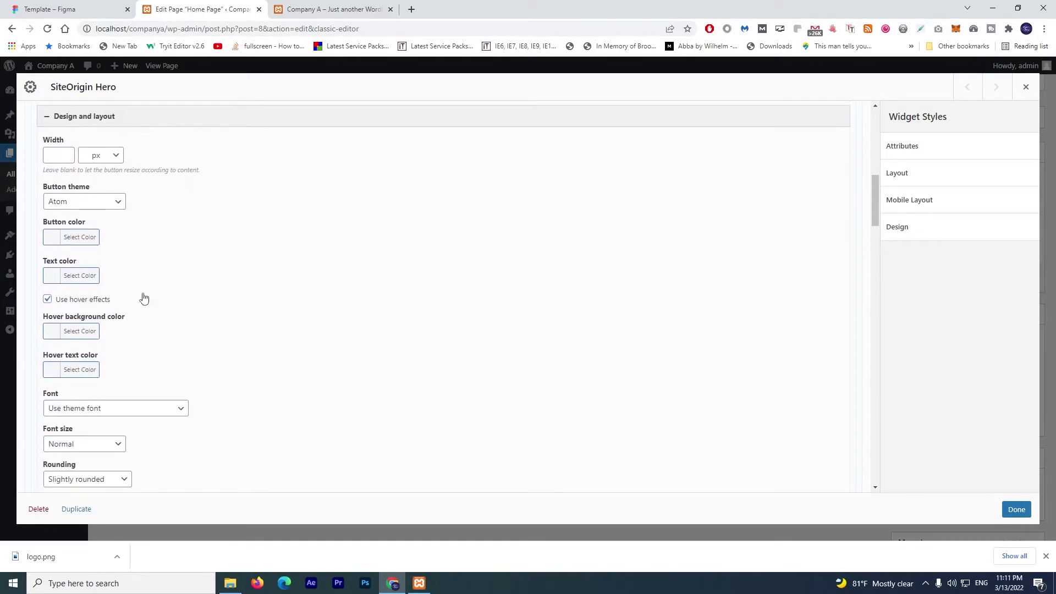
{"action": "left_click", "coordinate": [87, 201]}
{"action": "left_click", "coordinate": [54, 226]}
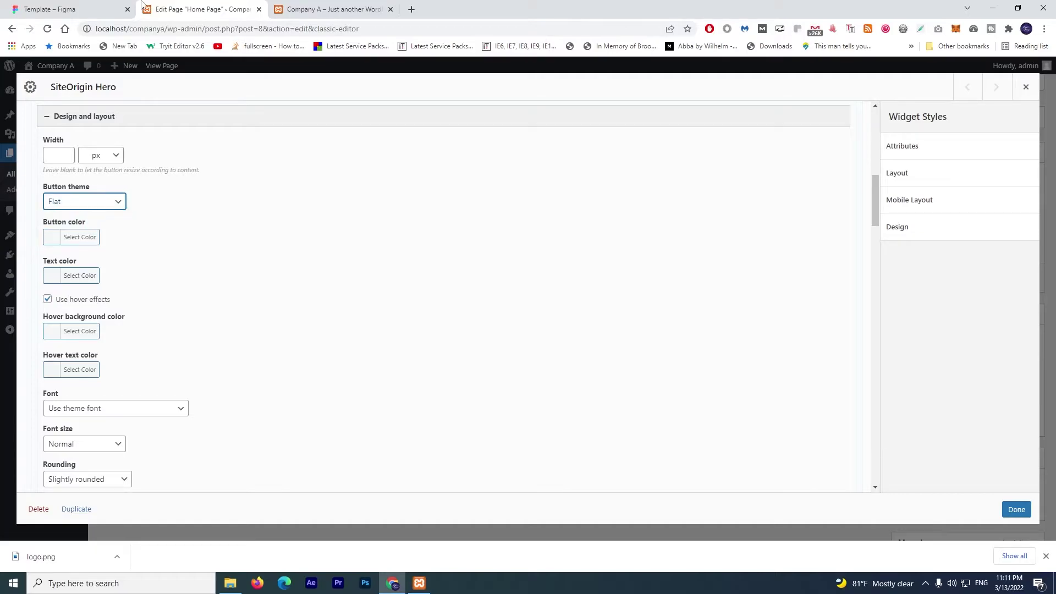
- Switch to Figma and copy the fill color 0667AD of the rectangle behind the hero's Click Here text
{"action": "left_click", "coordinate": [77, 8]}
{"action": "left_click", "coordinate": [699, 195]}
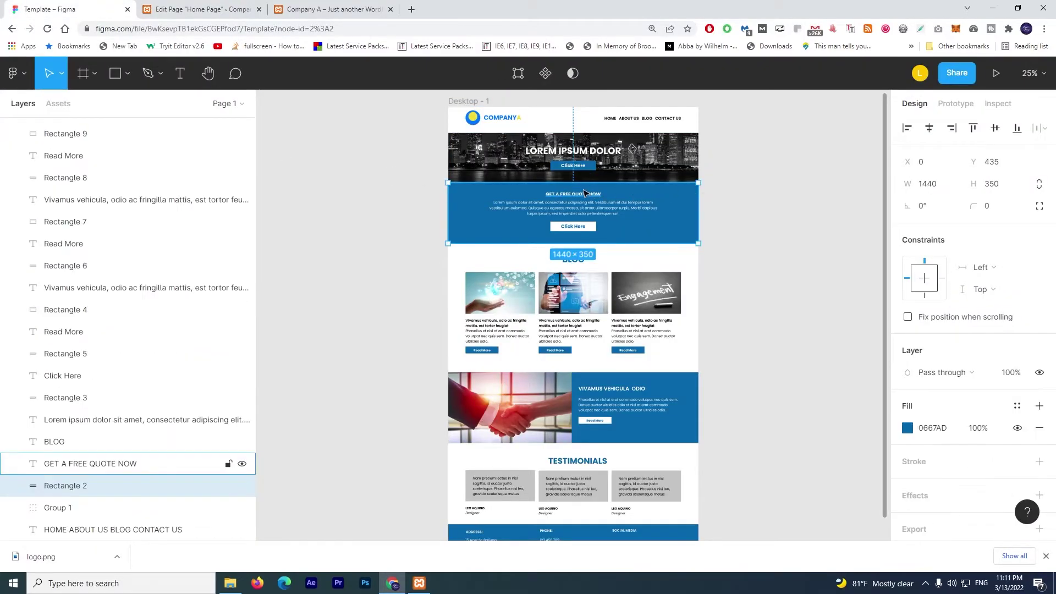
{"action": "left_click", "coordinate": [593, 167]}
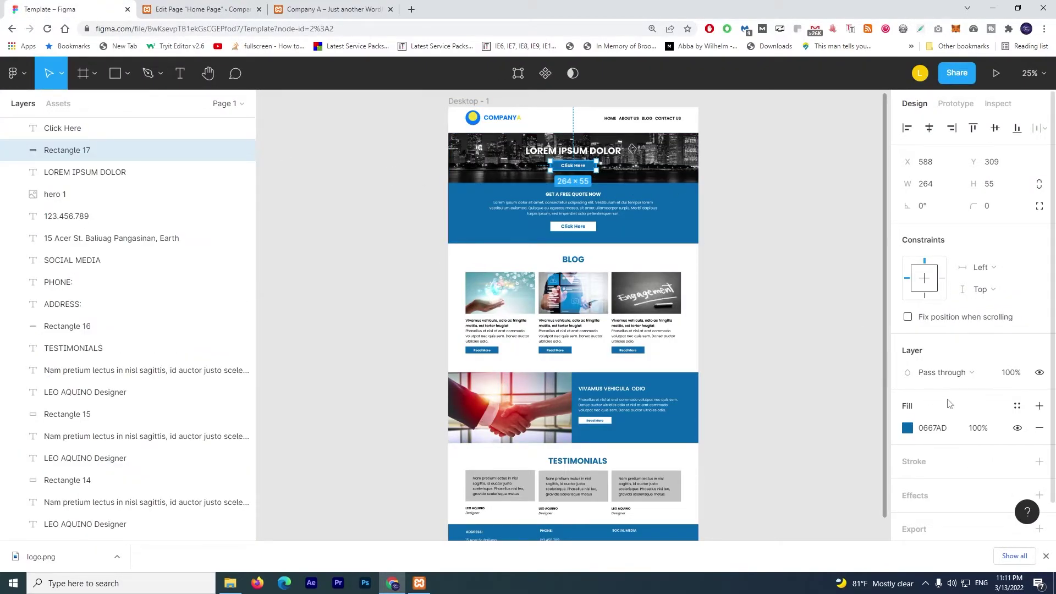
{"action": "left_click", "coordinate": [933, 433]}
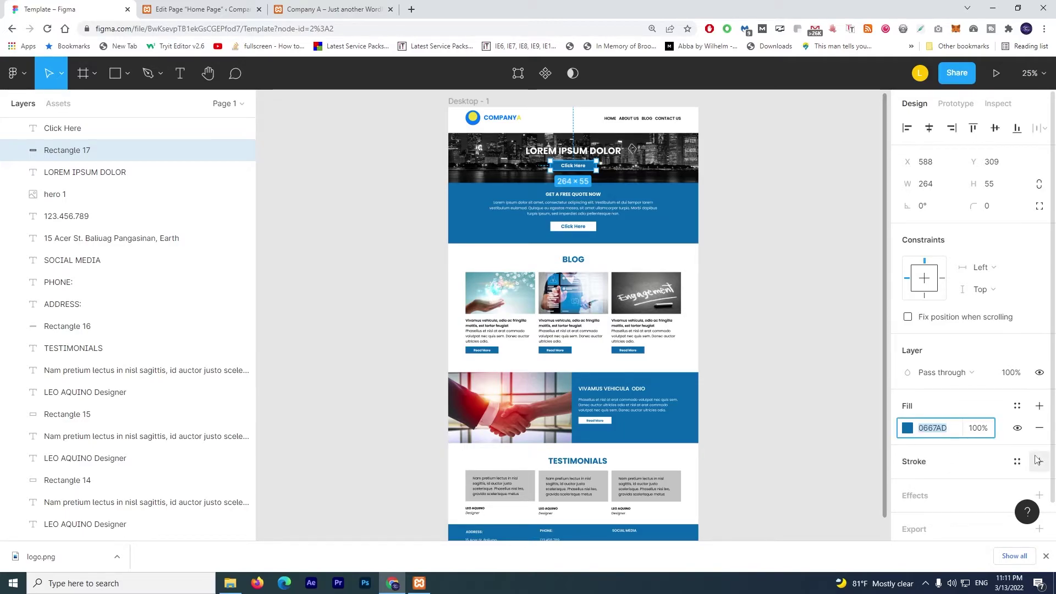
- Switch back to WordPress and set the Click Here button's color to #0667ad
{"action": "left_click", "coordinate": [187, 7]}
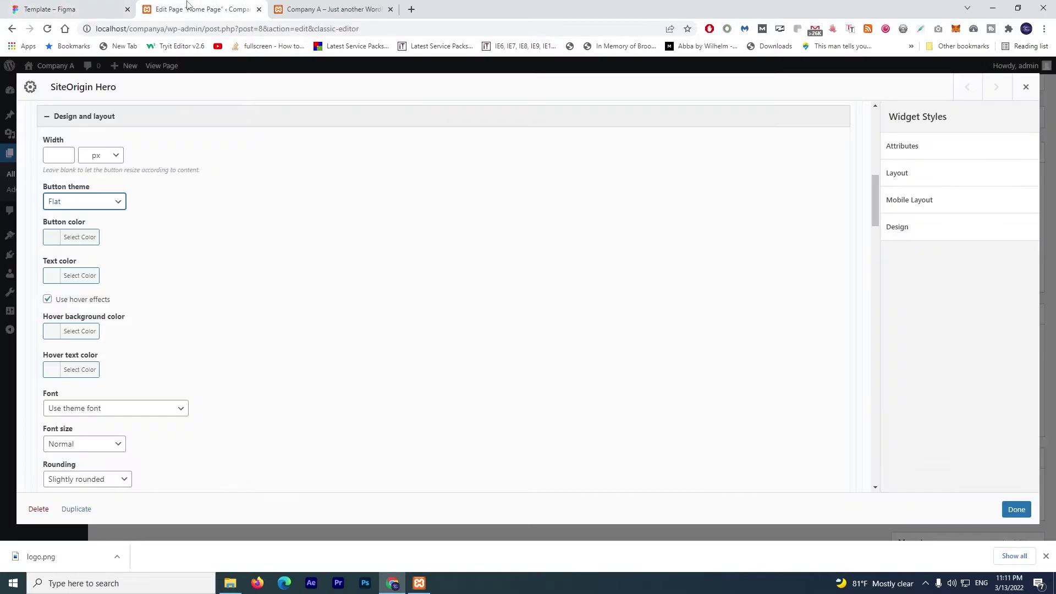
{"action": "left_click", "coordinate": [79, 237]}
{"action": "left_click", "coordinate": [134, 237]}
{"action": "type", "text": "#0667ad"}
{"action": "left_click", "coordinate": [416, 240]}
- Set the Click Here button's text color to white, #ffffff
{"action": "left_click", "coordinate": [85, 276]}
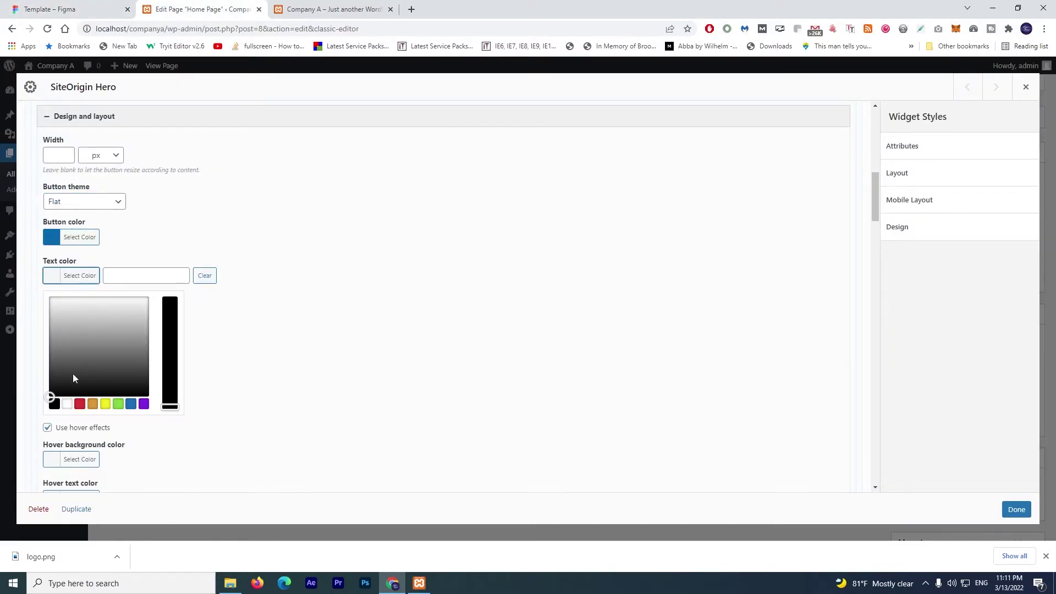
{"action": "left_click", "coordinate": [66, 404]}
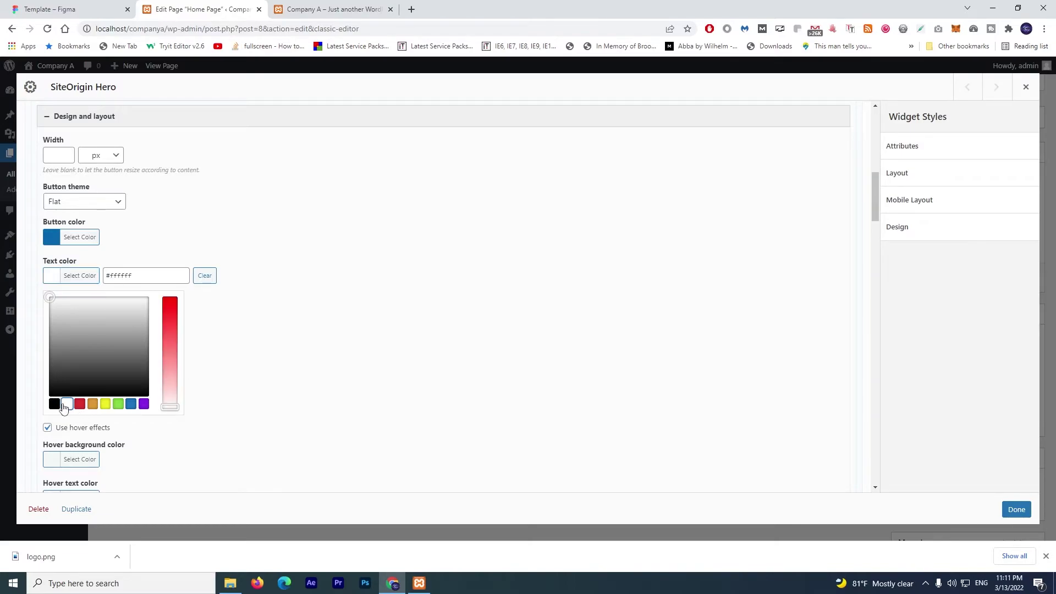
{"action": "left_click", "coordinate": [450, 312]}
{"action": "scroll", "coordinate": [464, 333], "scroll_direction": "down", "scroll_amount": 3}
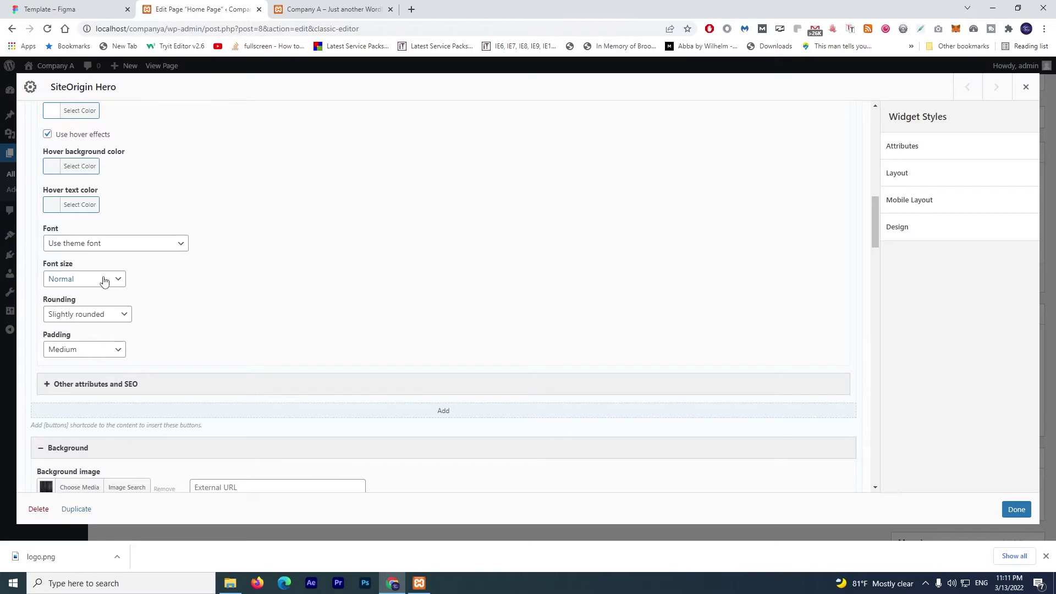
- Set the Click Here button's rounding to None and keep its padding at Medium
{"action": "left_click", "coordinate": [109, 320]}
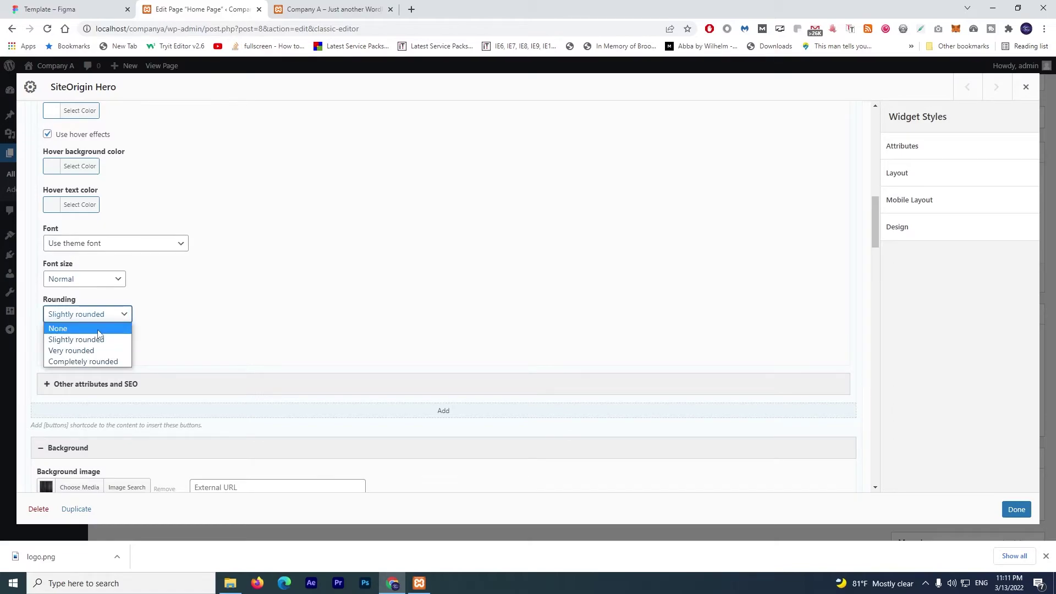
{"action": "left_click", "coordinate": [99, 333]}
{"action": "left_click", "coordinate": [108, 348]}
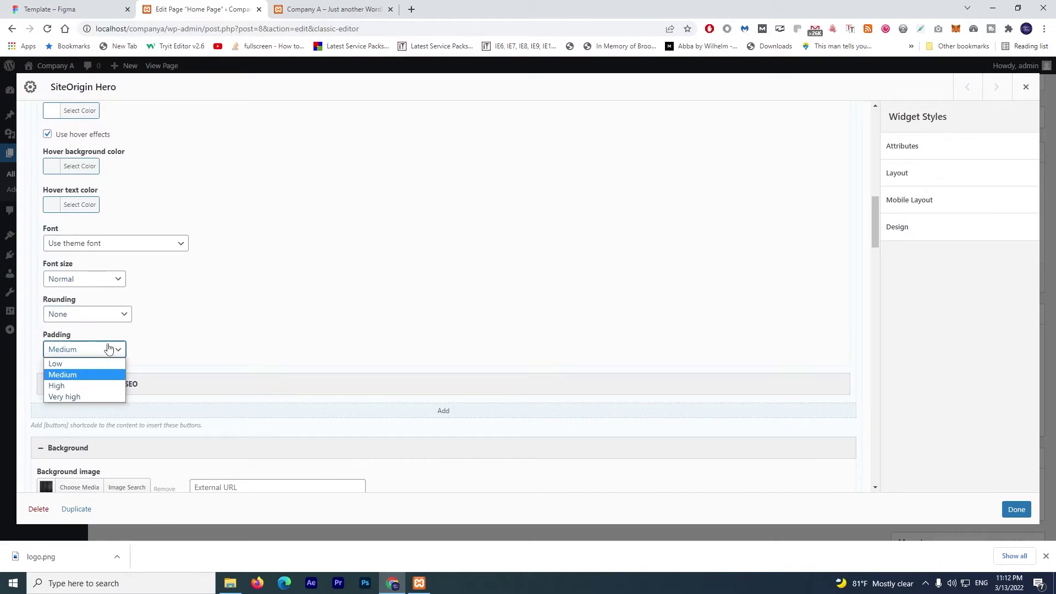
{"action": "left_click", "coordinate": [448, 290]}
{"action": "scroll", "coordinate": [447, 308], "scroll_direction": "up", "scroll_amount": 2}
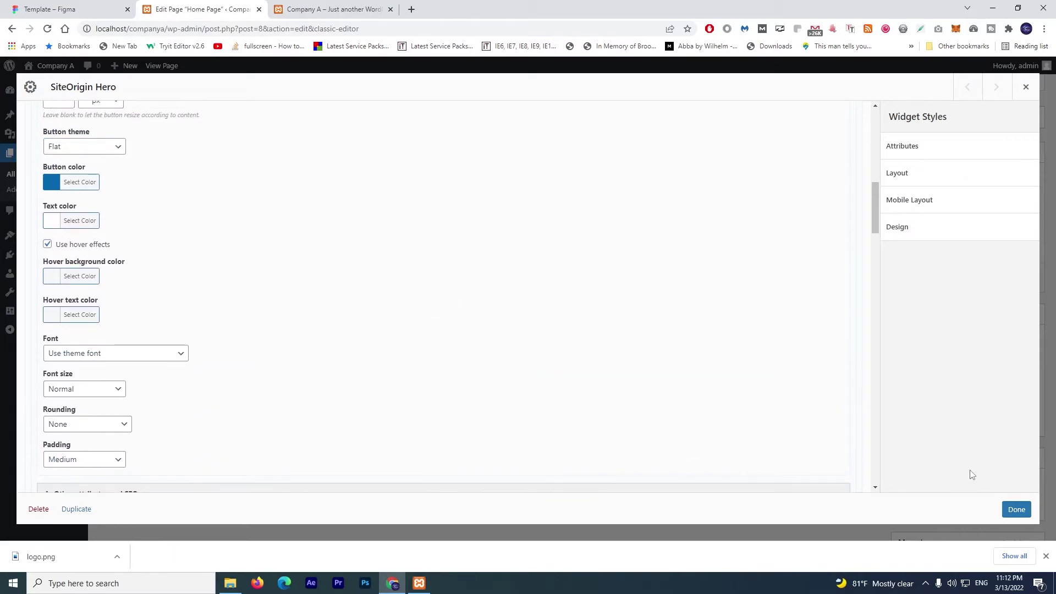
- Save the hero button settings to the Home Page and reload the live Company A site to check them
{"action": "left_click", "coordinate": [1016, 509]}
{"action": "left_click", "coordinate": [1010, 277]}
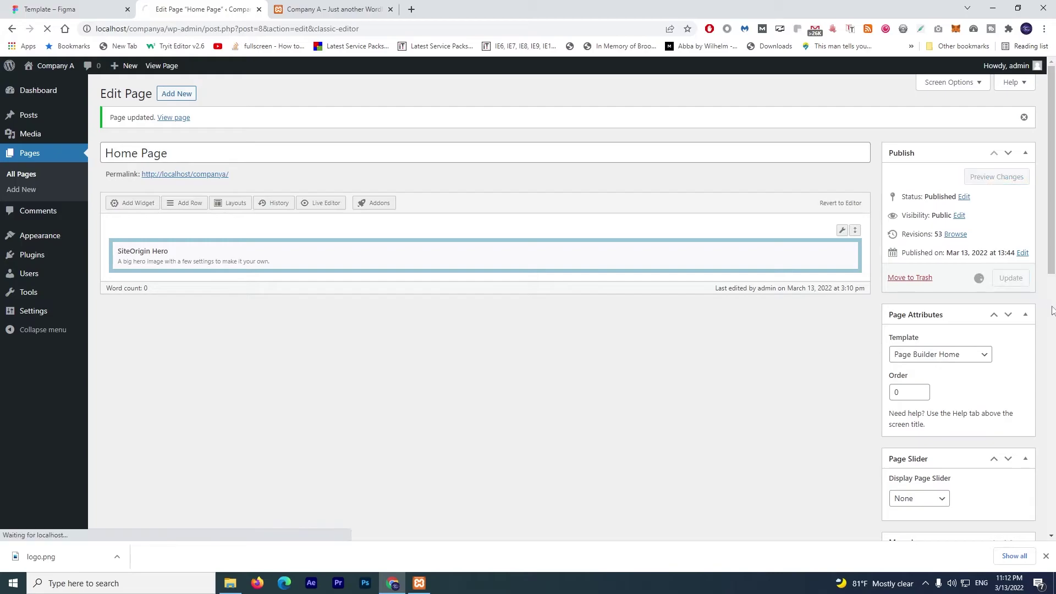
{"action": "left_click", "coordinate": [278, 9]}
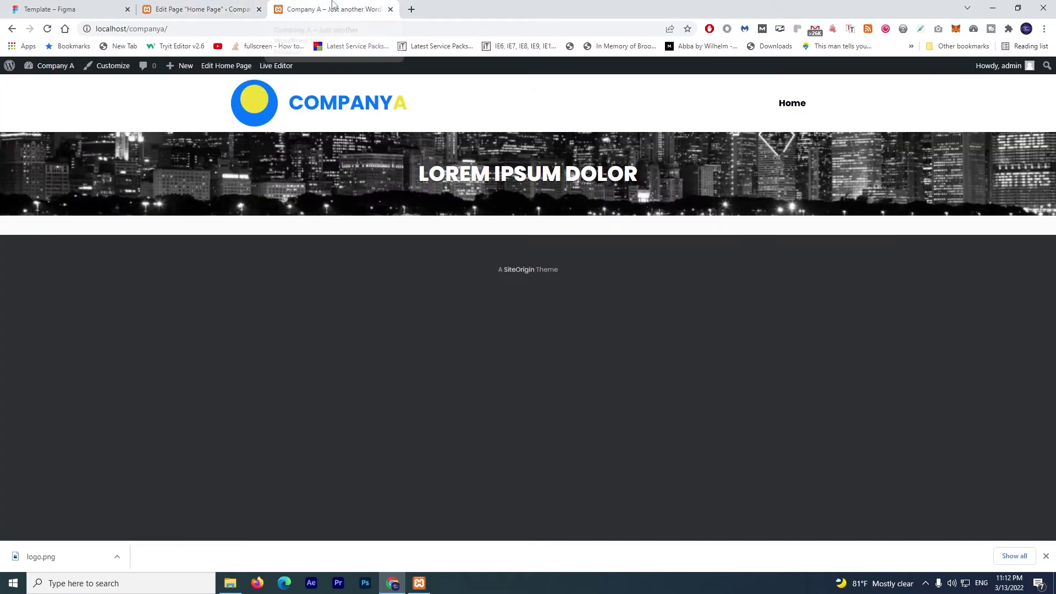
{"action": "left_click", "coordinate": [46, 29]}
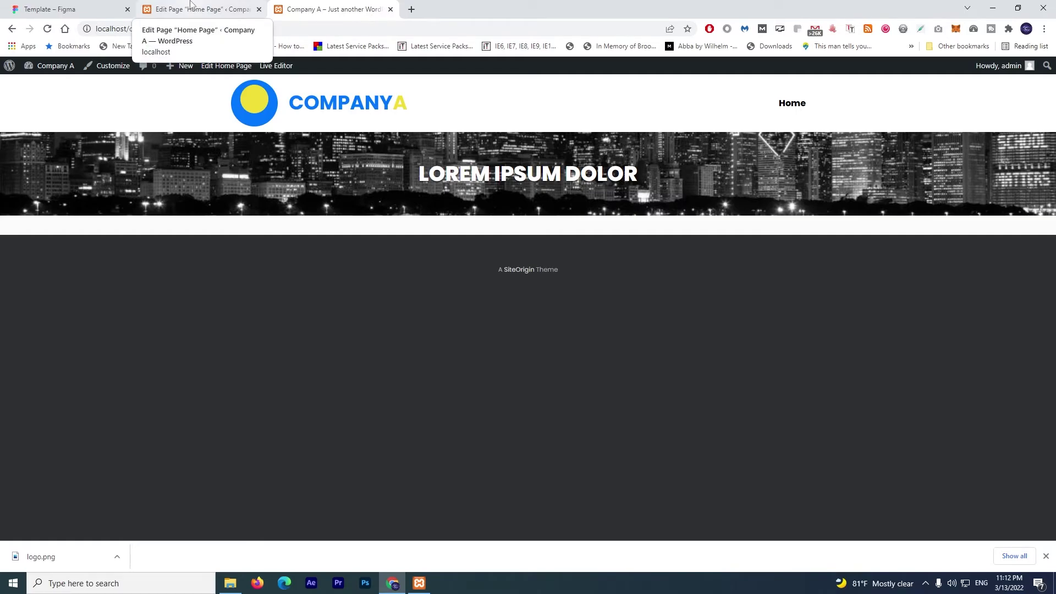
- Return to the page editor and copy the [buttons] shortcode from the note under the hero frame's buttons
{"action": "left_click", "coordinate": [190, 4]}
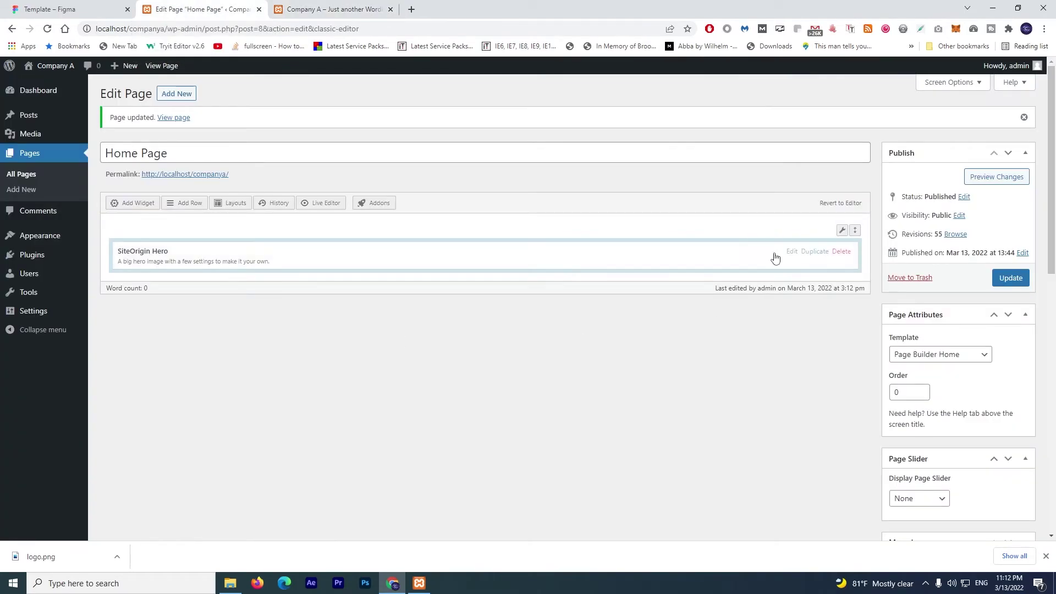
{"action": "left_click", "coordinate": [789, 254]}
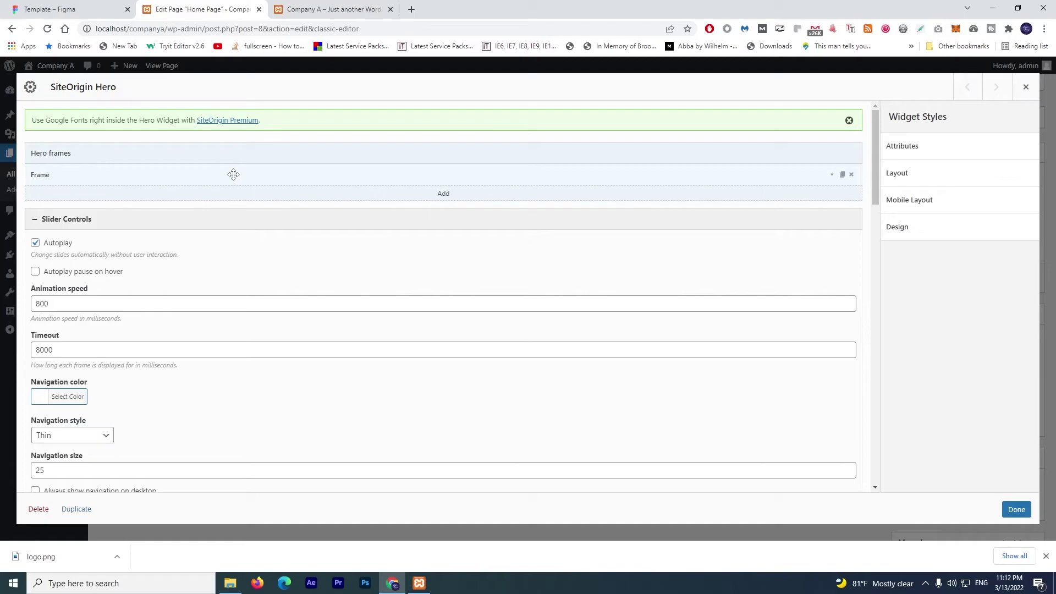
{"action": "left_click", "coordinate": [199, 181]}
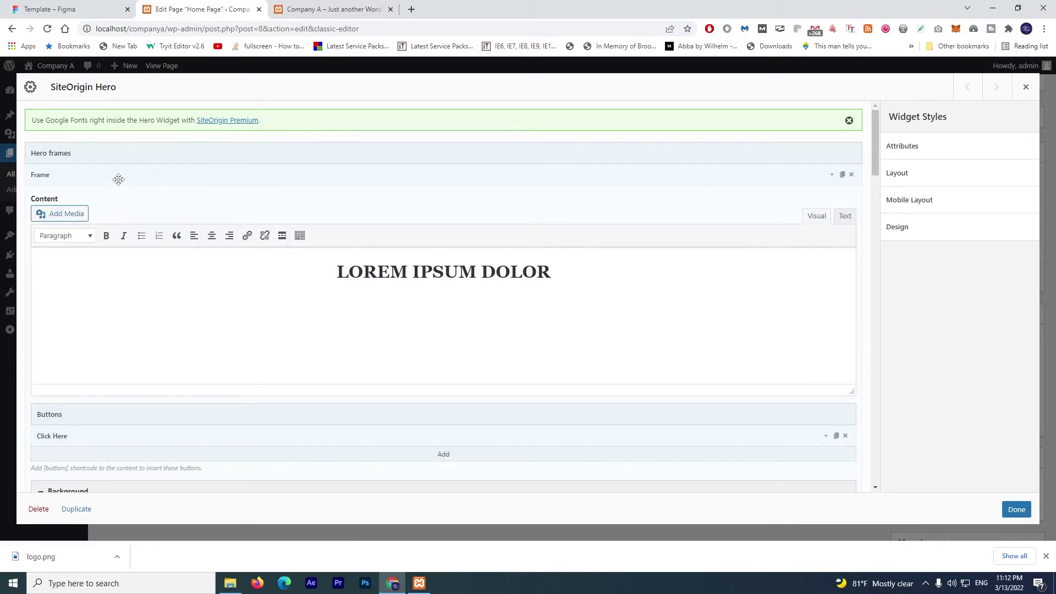
{"action": "scroll", "coordinate": [150, 205], "scroll_direction": "down", "scroll_amount": 4}
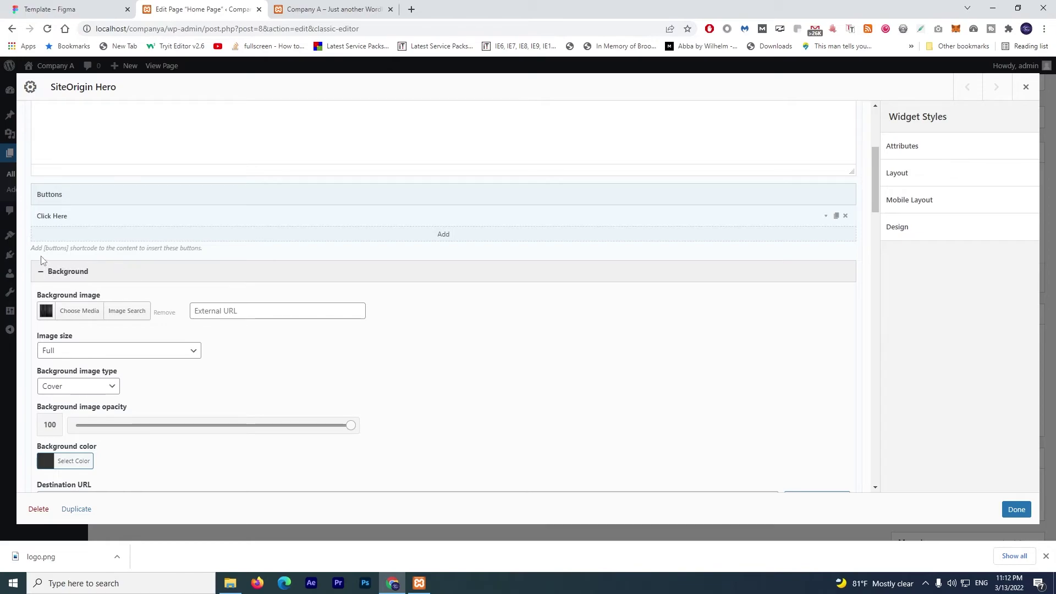
{"action": "left_click_drag", "start_coordinate": [44, 250], "coordinate": [69, 250]}
{"action": "right_click", "coordinate": [63, 248]}
{"action": "left_click", "coordinate": [73, 255]}
- Insert the [buttons] shortcode beneath the LOREM IPSUM DOLOR heading in the frame content and center it
{"action": "scroll", "coordinate": [385, 285], "scroll_direction": "up", "scroll_amount": 3}
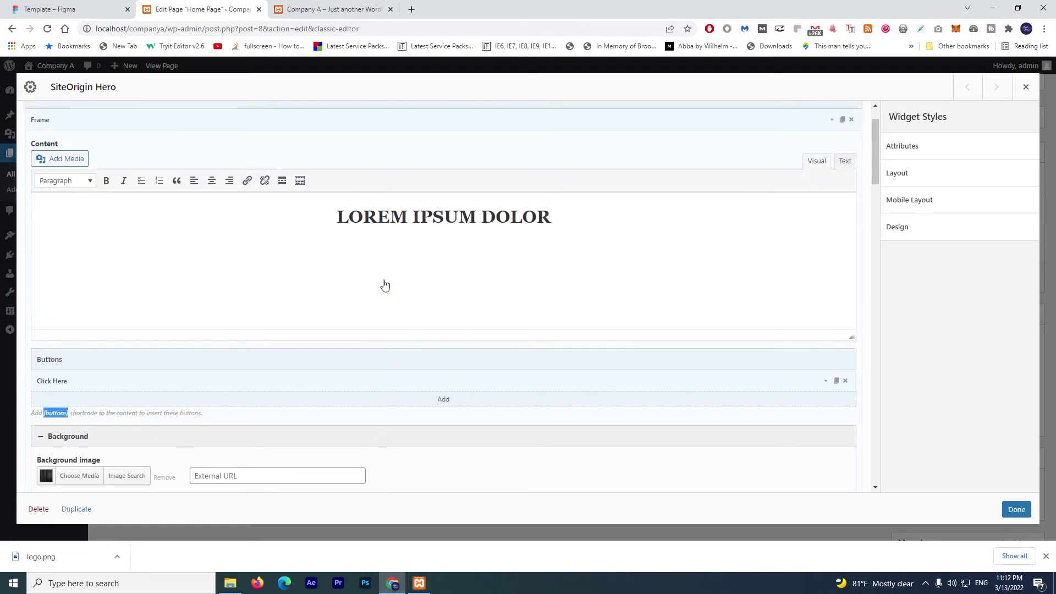
{"action": "left_click", "coordinate": [668, 247]}
{"action": "key", "text": "ctrl+v"}
{"action": "left_click", "coordinate": [838, 160]}
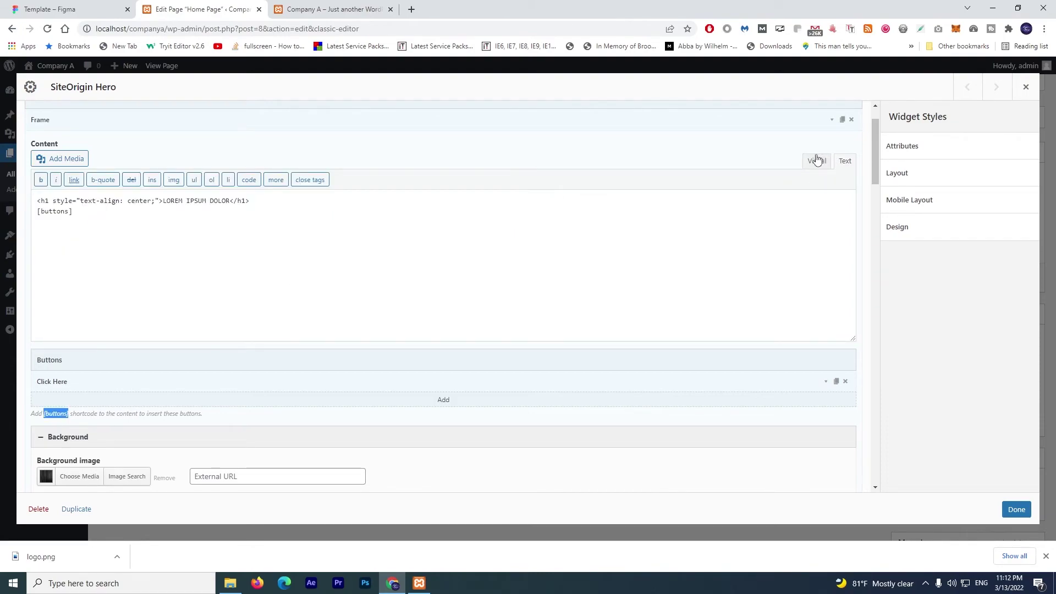
{"action": "left_click", "coordinate": [817, 160]}
{"action": "left_click", "coordinate": [107, 253]}
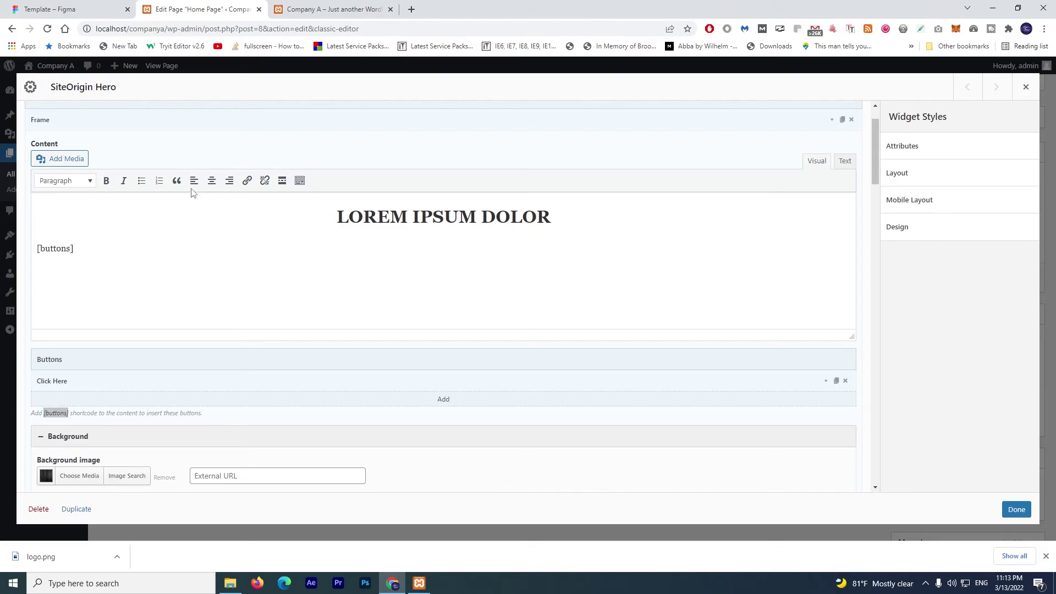
{"action": "left_click", "coordinate": [212, 181]}
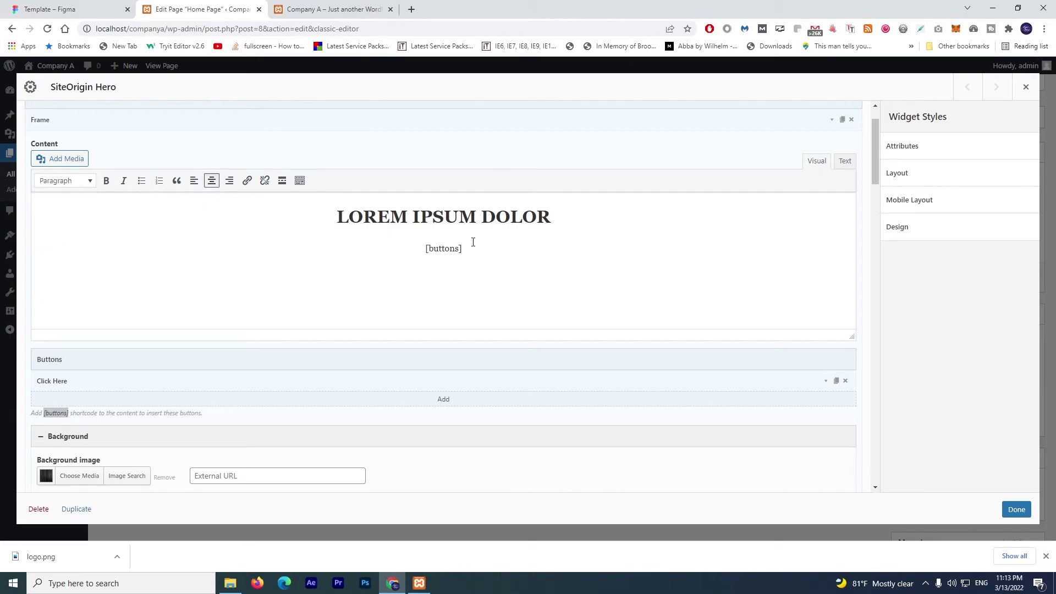
- Apply the hero content change, update the Home Page and refresh the live site
{"action": "left_click", "coordinate": [1017, 510]}
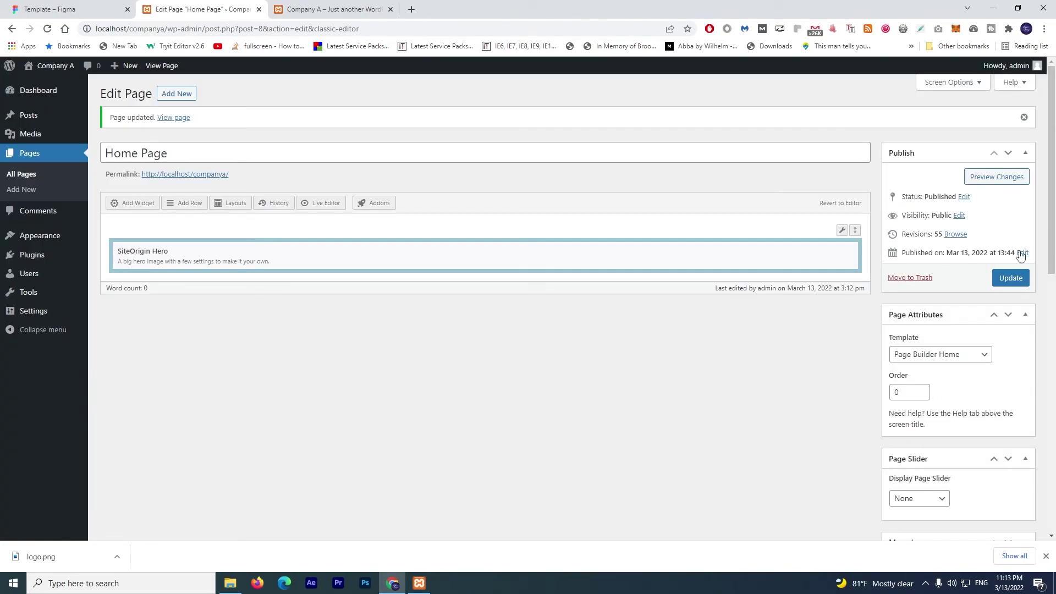
{"action": "left_click", "coordinate": [1014, 283]}
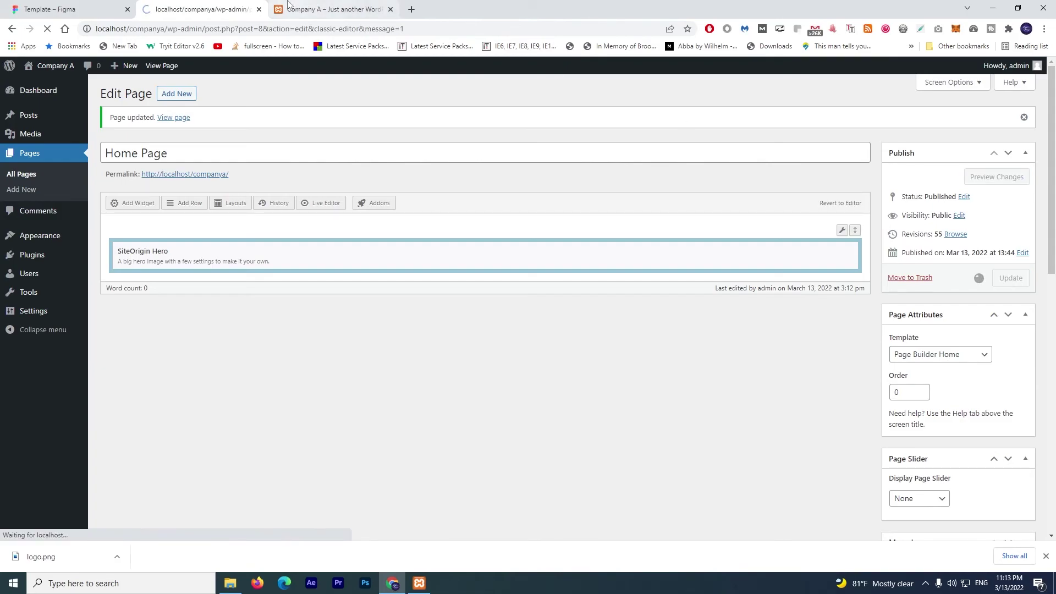
{"action": "left_click", "coordinate": [352, 4]}
{"action": "left_click", "coordinate": [47, 28]}
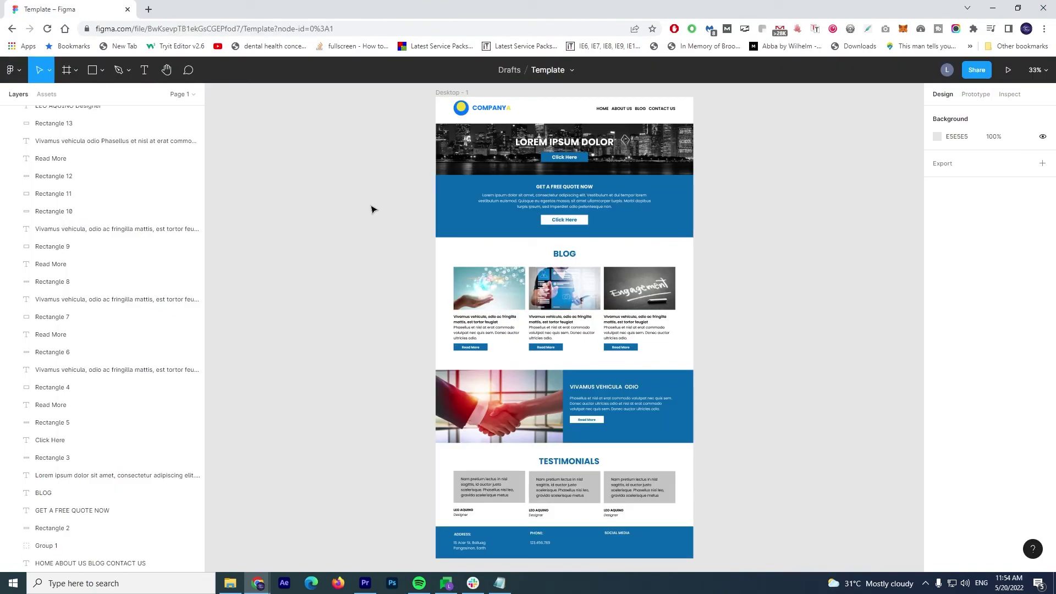
- Select the elements of the Get a Free Quote Now section in the Figma template to examine it
{"action": "left_click_drag", "start_coordinate": [387, 191], "coordinate": [800, 211]}
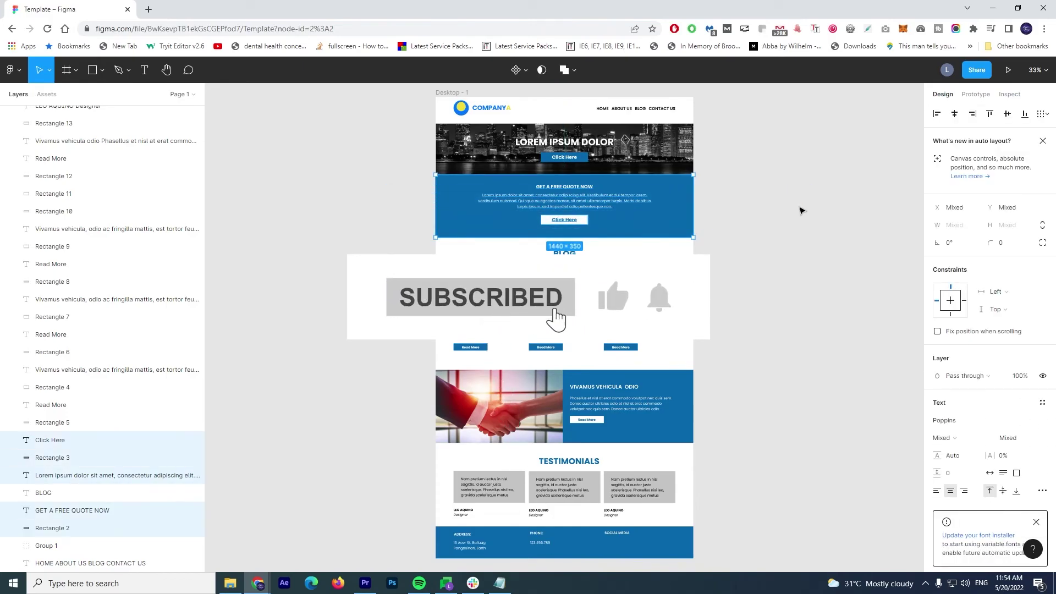